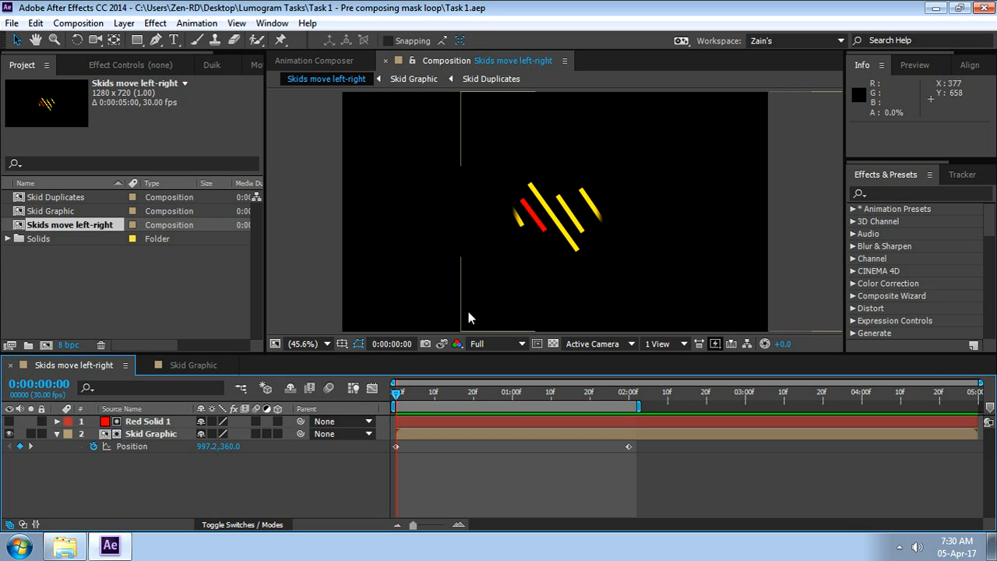
Scrub the skids animation between 0:00:00:00 and 0:00:02:00 and compare it with the full strip in the Skid Graphic composition
left_click(318, 478)
key("ctrl")
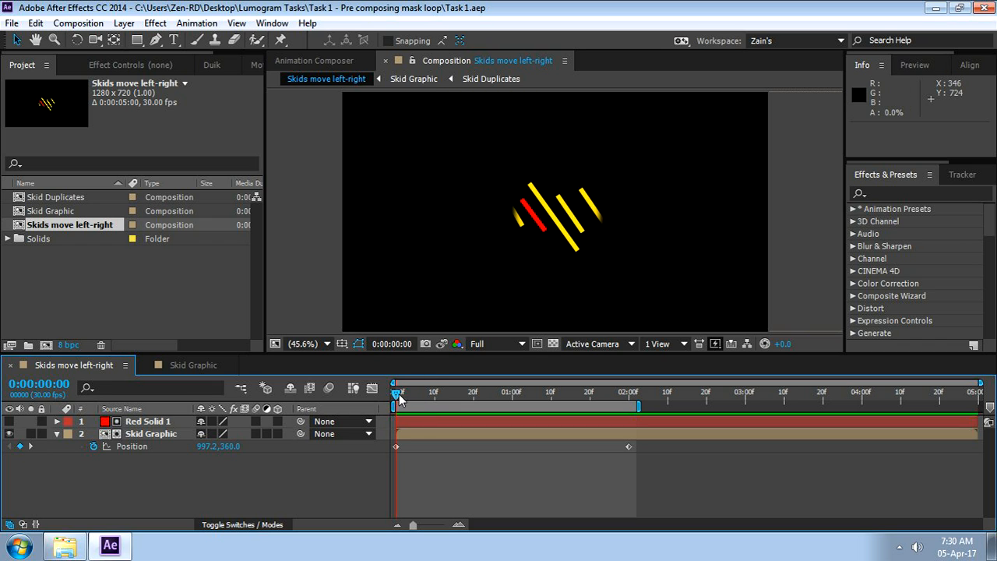
left_click_drag(397, 391, 629, 392)
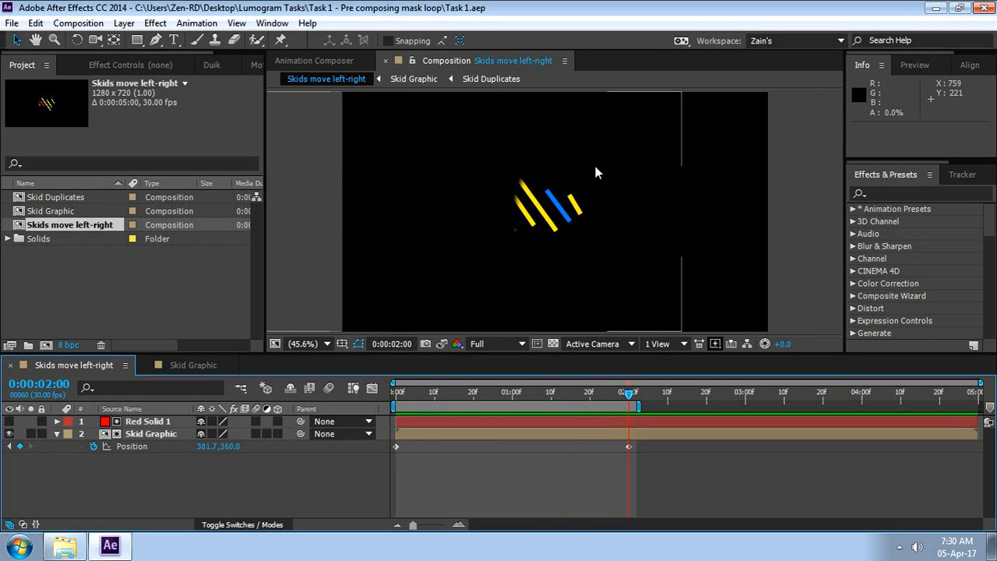
mouse_move(632, 402)
left_mouse_down()
mouse_move(427, 405)
mouse_move(416, 417)
mouse_move(630, 415)
left_mouse_up()
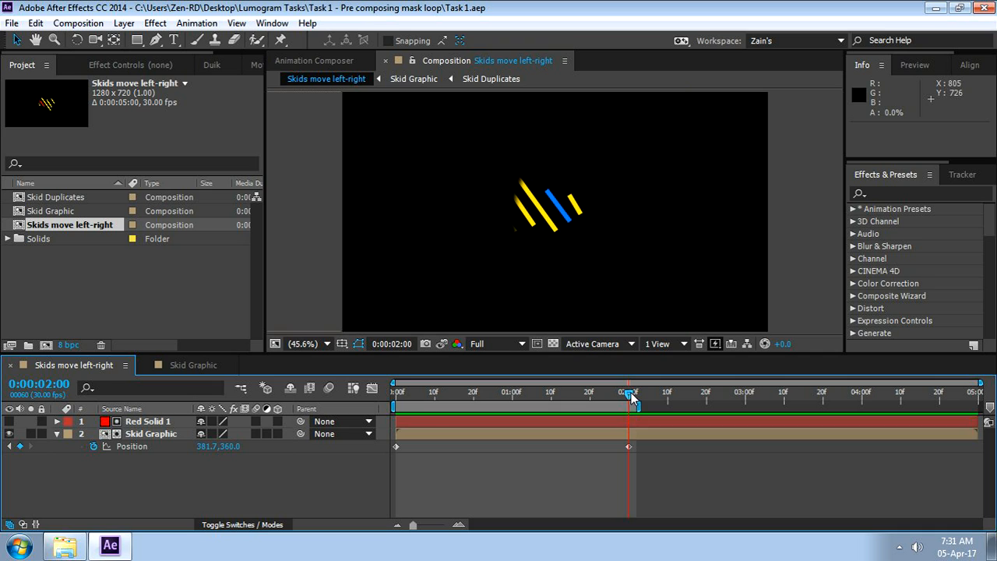
left_click_drag(630, 395, 328, 432)
left_click(192, 364)
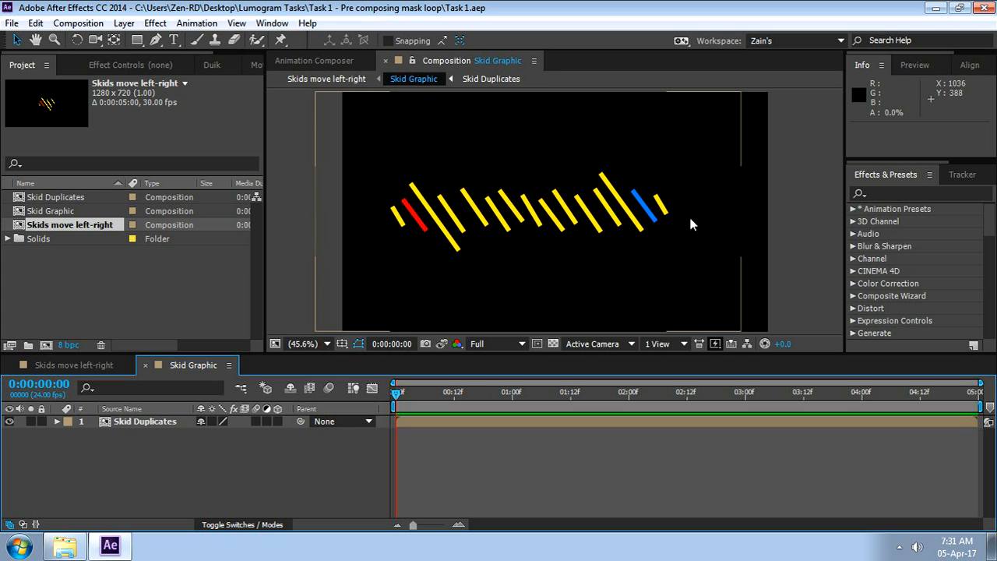
left_click(58, 365)
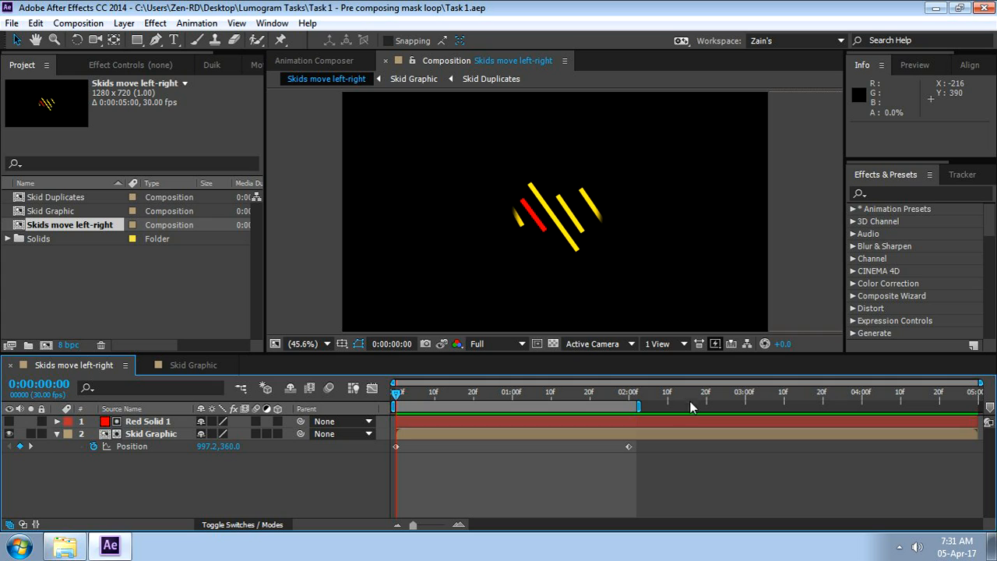
At 0:00:02:00, set the Skid Graphic layer's Position to 145.7, 360.0 so the graphic moves completely out of the mask
left_click(626, 394)
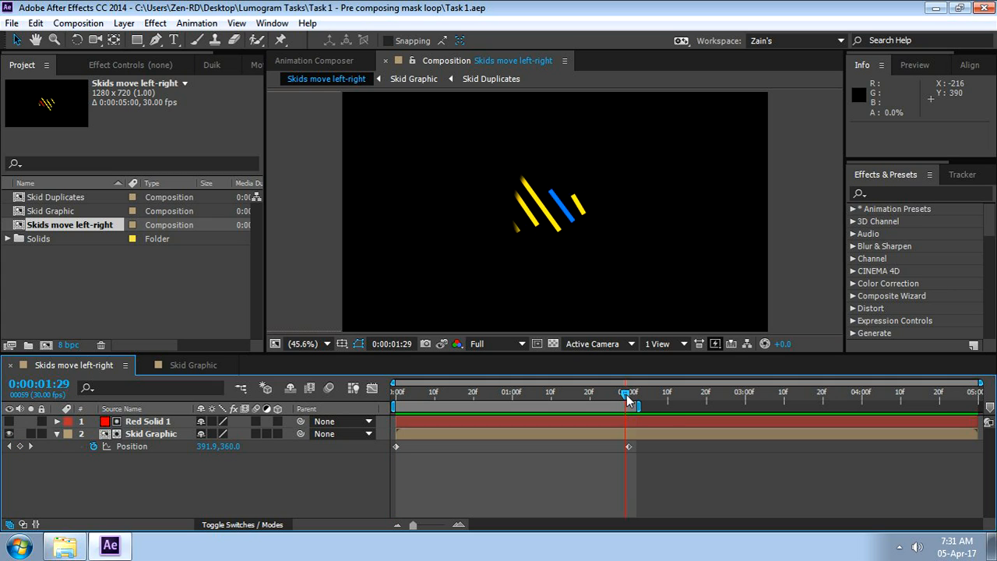
left_click_drag(627, 396, 631, 396)
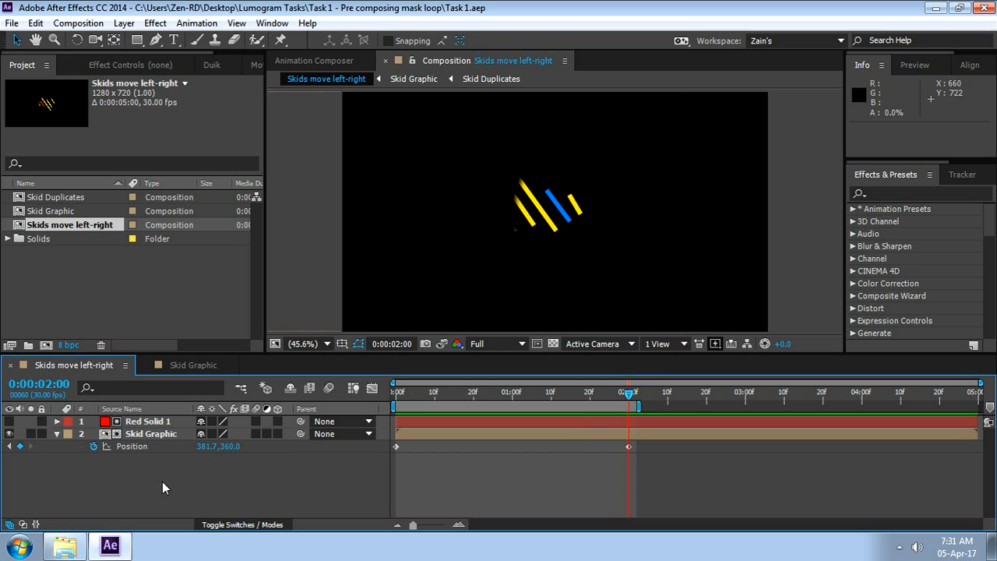
left_click_drag(201, 449, 44, 458)
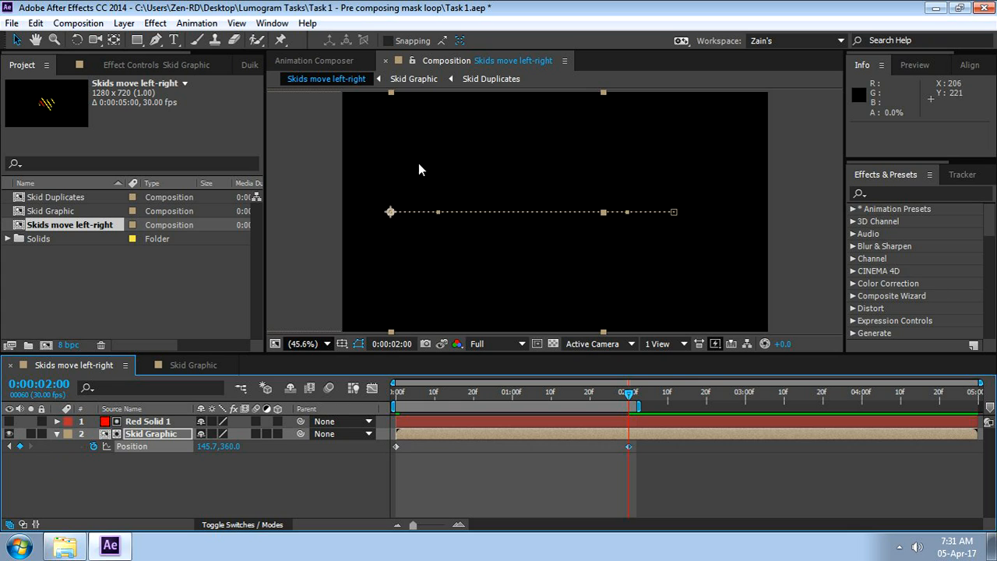
left_click(299, 474)
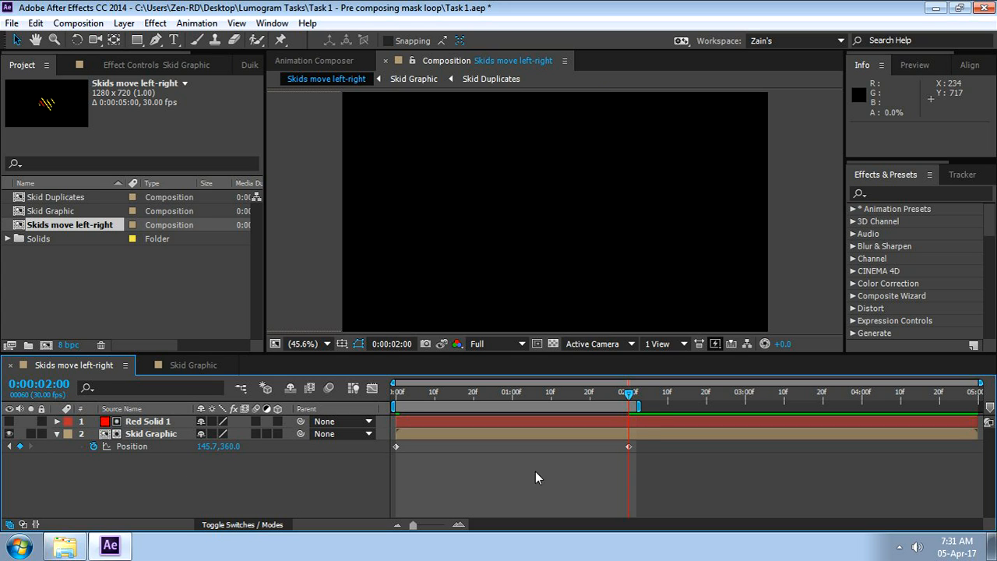
Scrub through the revised move, check the Skid Graphic composition's full strip, and review the two layers in Skids move left-right
left_click_drag(629, 394, 369, 433)
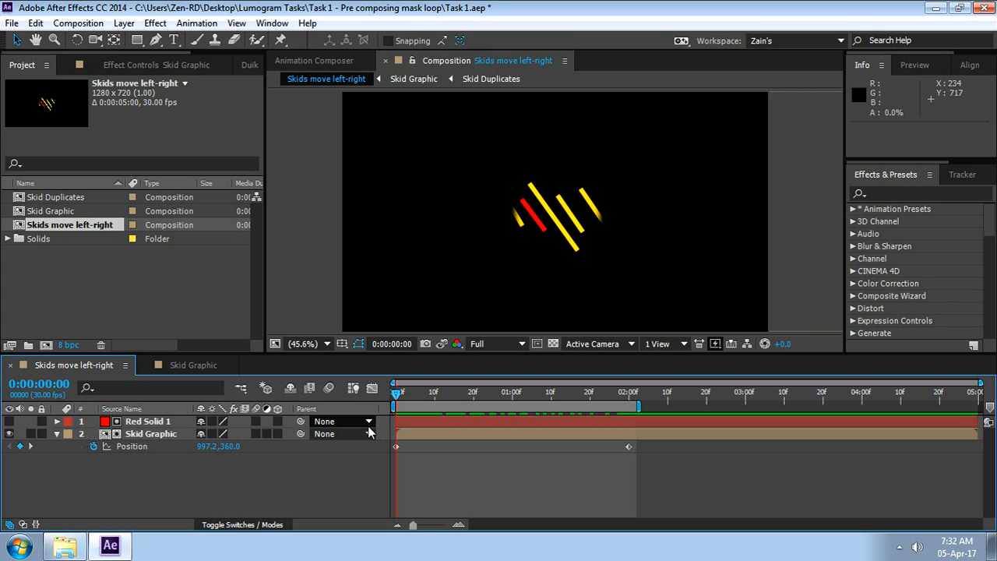
left_click(187, 364)
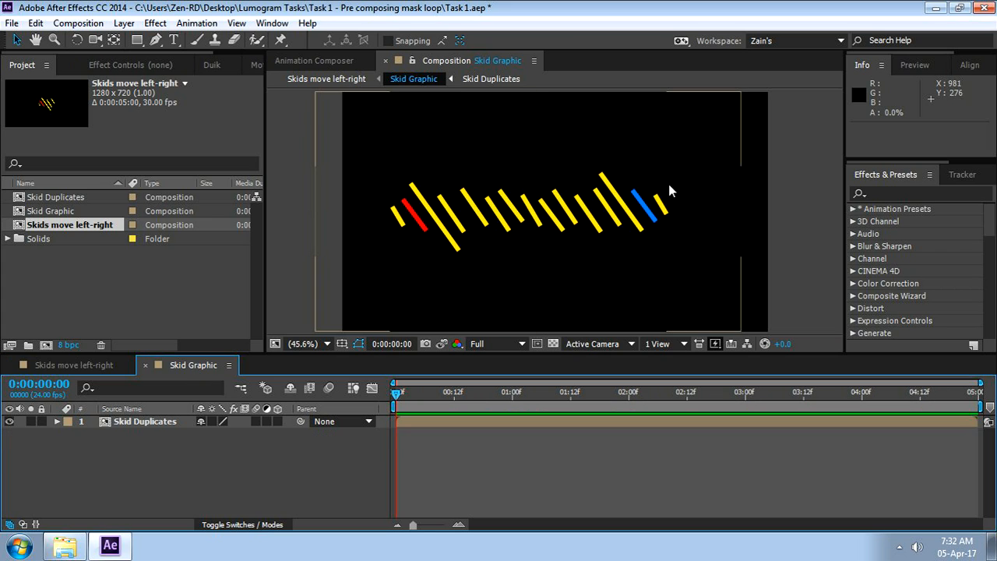
left_click(744, 195)
left_click(73, 366)
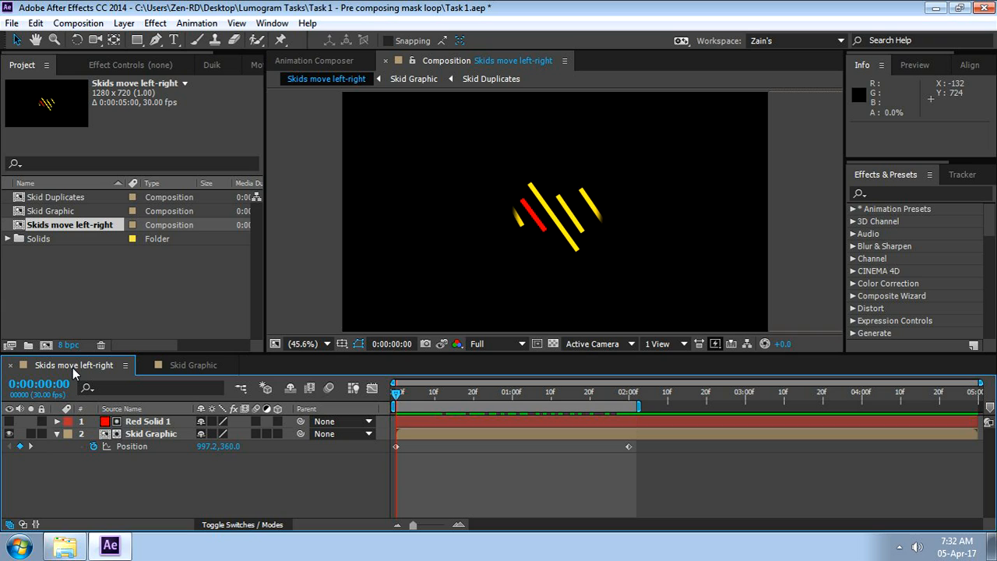
left_click(156, 422)
left_click(162, 438, "shift")
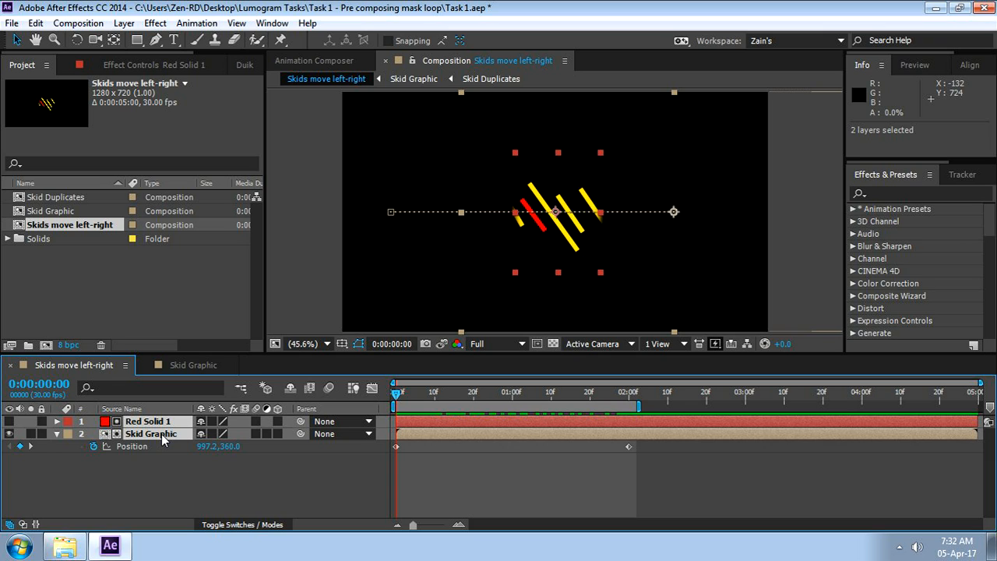
left_click(281, 488)
left_click_drag(394, 391, 361, 455)
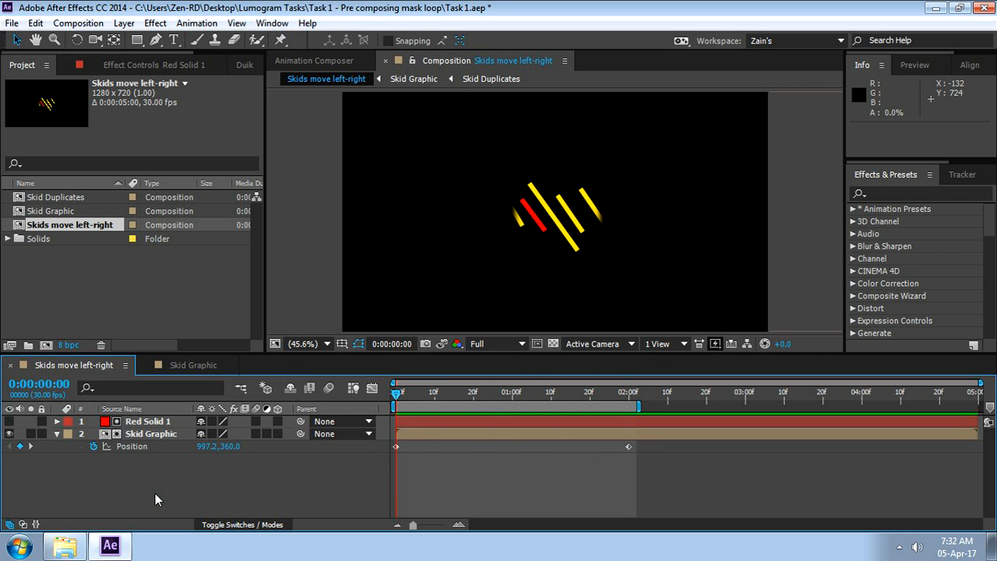
Duplicate the Red Solid 1 and Skid Graphic layers as a pair below the originals and reveal the lower Skid Graphic's Position keyframes
left_click(148, 421)
left_click(157, 434, "ctrl")
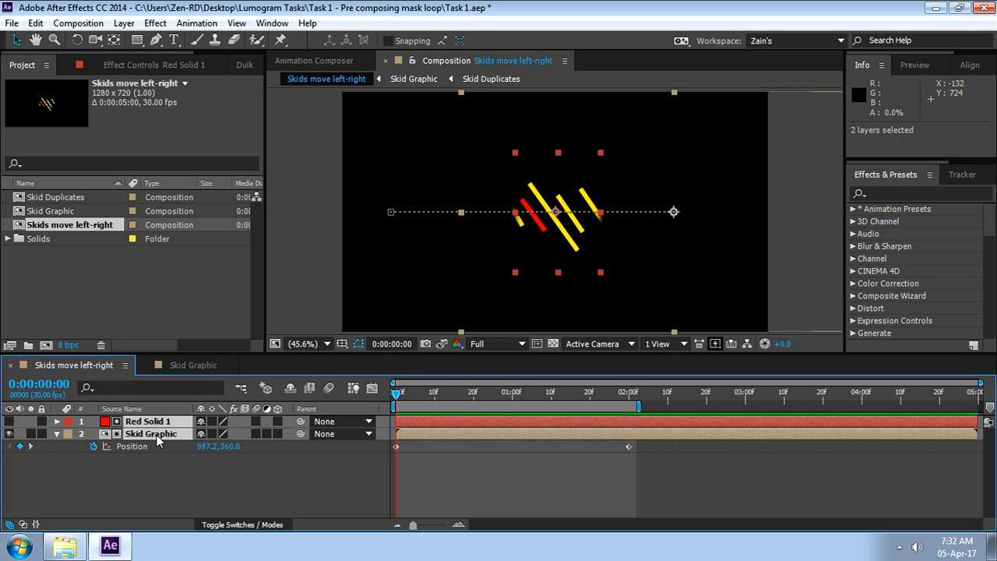
key("ctrl+d")
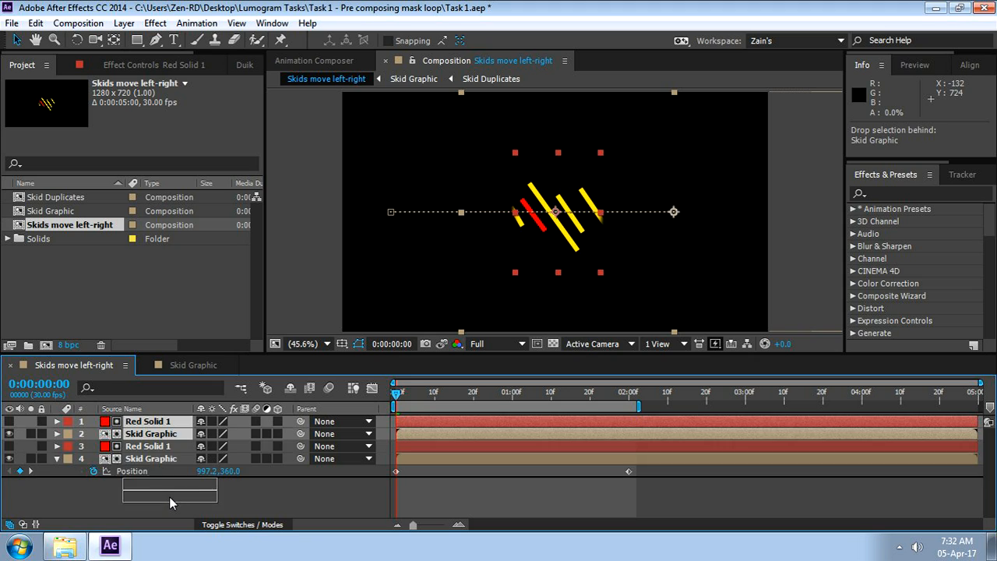
left_click(148, 489)
left_click(143, 472)
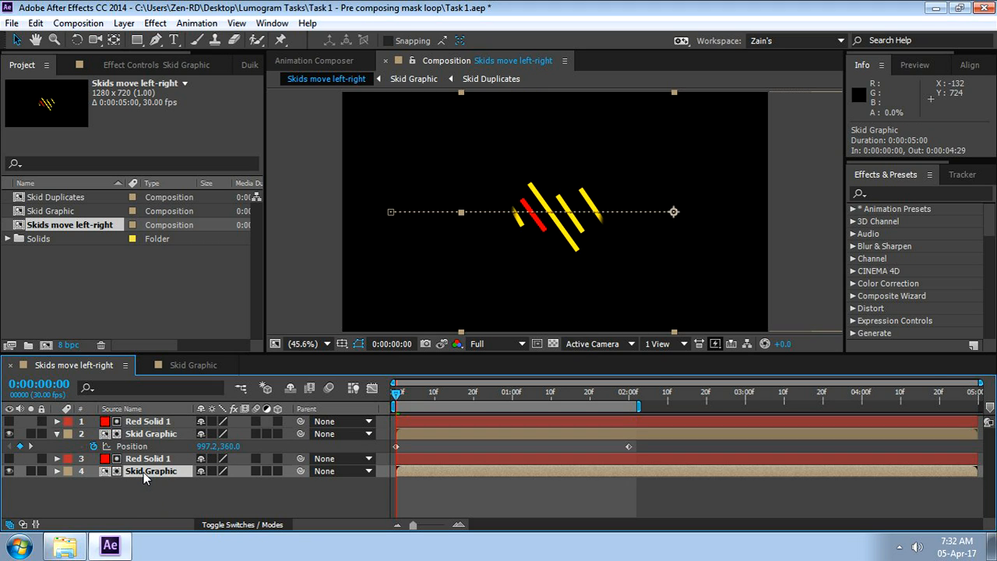
key("p")
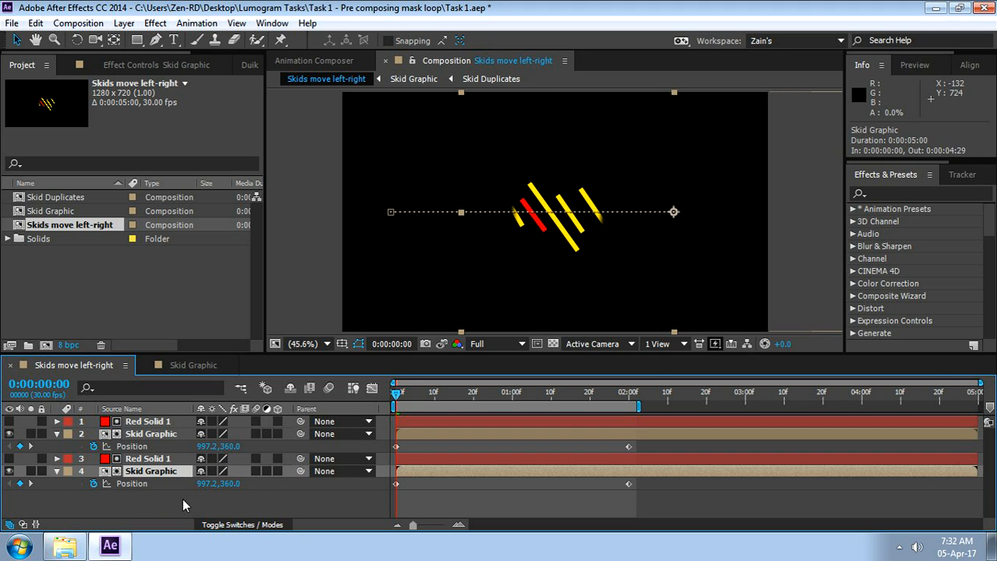
left_click(205, 501)
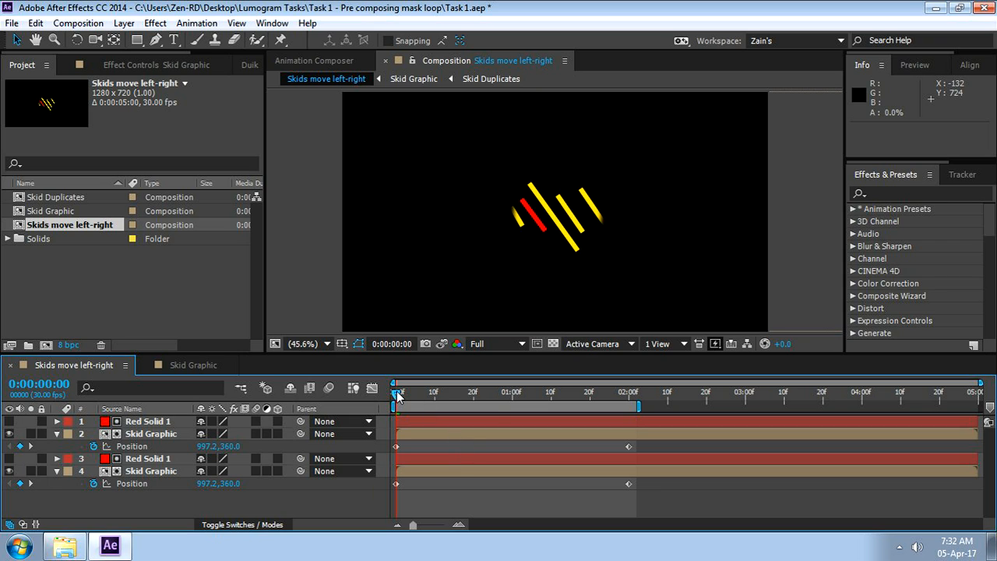
Shift both Position keyframes of the lower Skid Graphic layer to run from 0:00:02:00 to 0:00:04:00
left_click(140, 423)
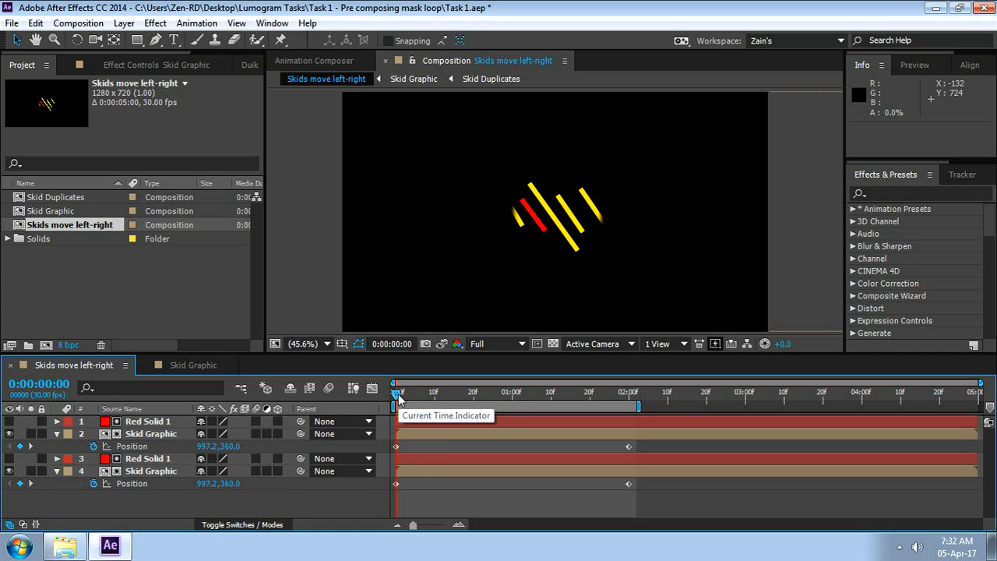
left_click_drag(397, 396, 366, 404)
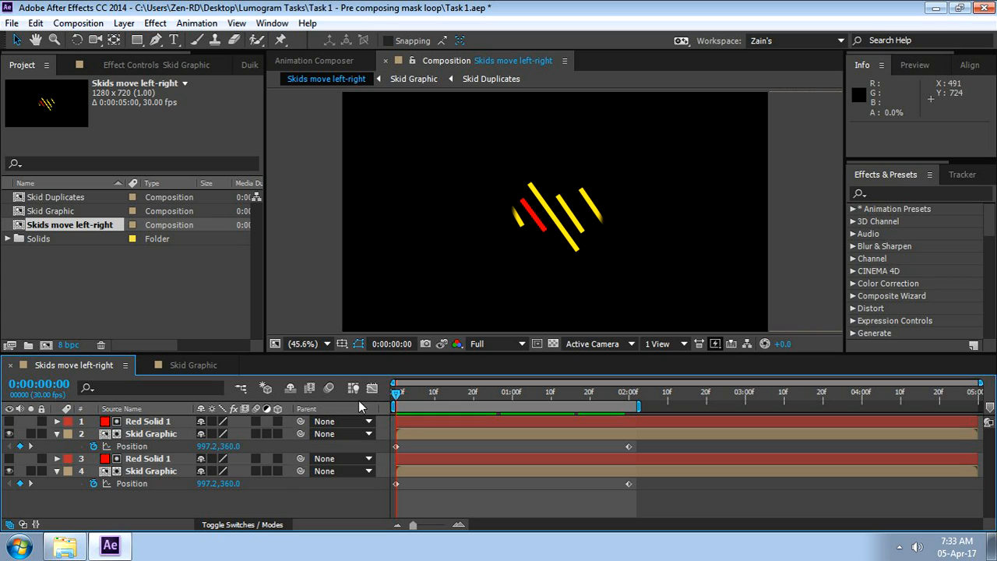
left_click_drag(395, 393, 392, 427)
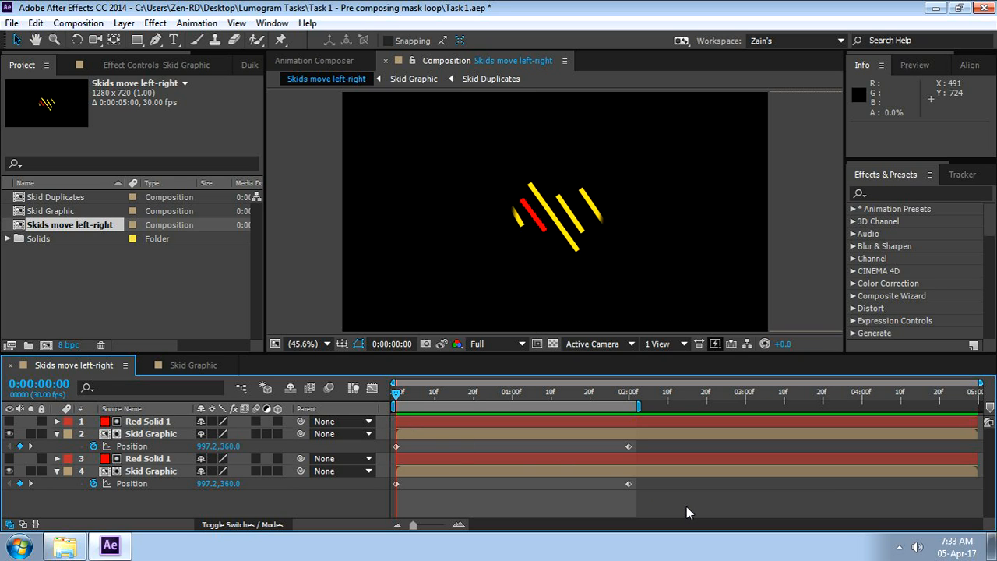
left_click_drag(691, 505, 379, 484)
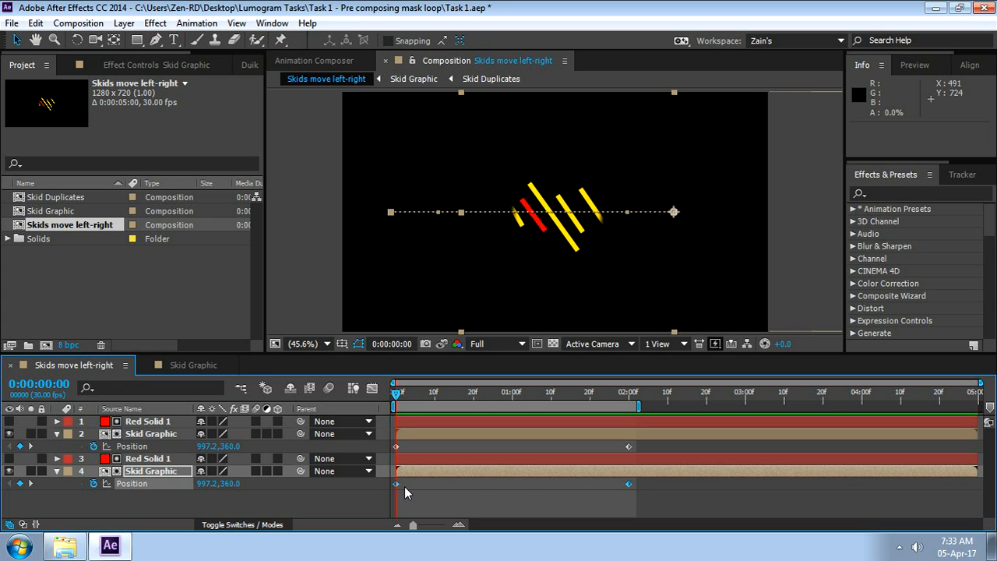
left_click_drag(628, 488, 861, 489)
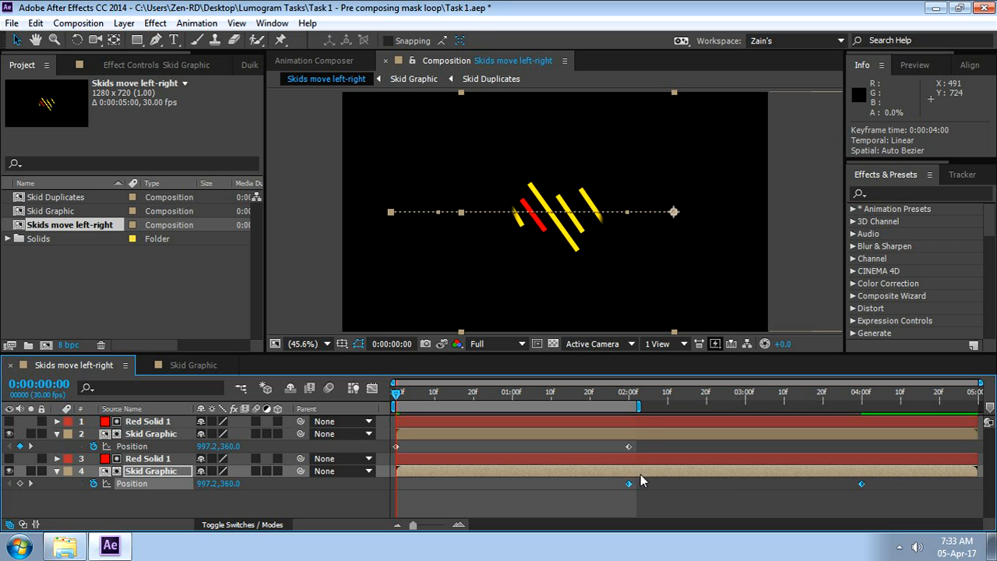
Examine the lower Red Solid 1 and Skid Graphic pair at 0:00:02:00, where its first Position keyframe sits
left_click(630, 395)
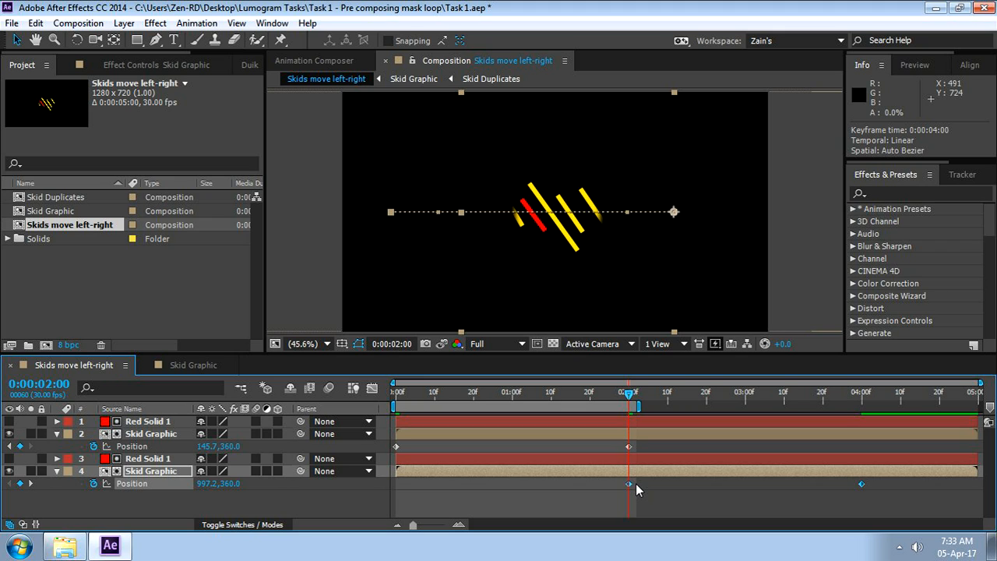
left_click(638, 460)
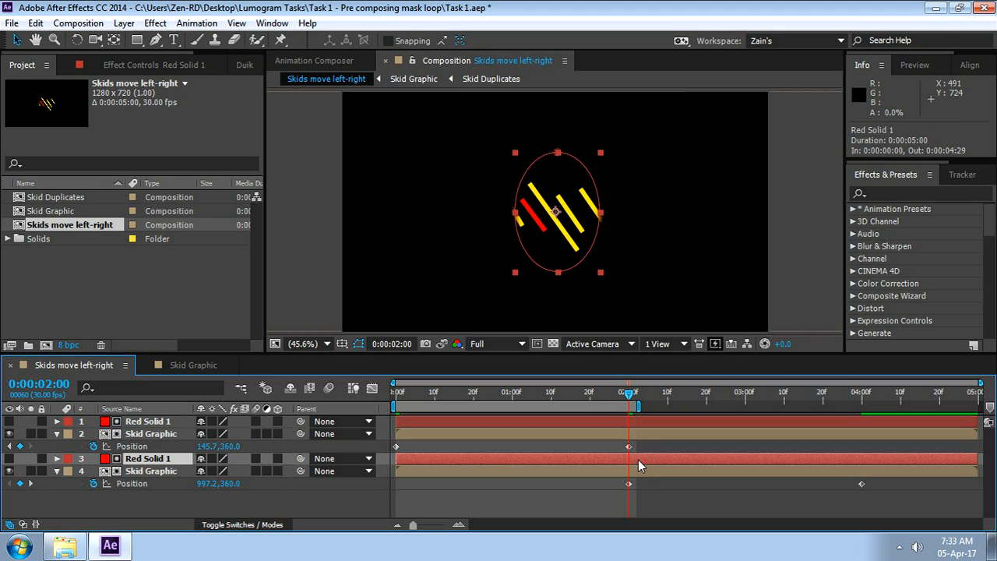
left_click(644, 472, "shift")
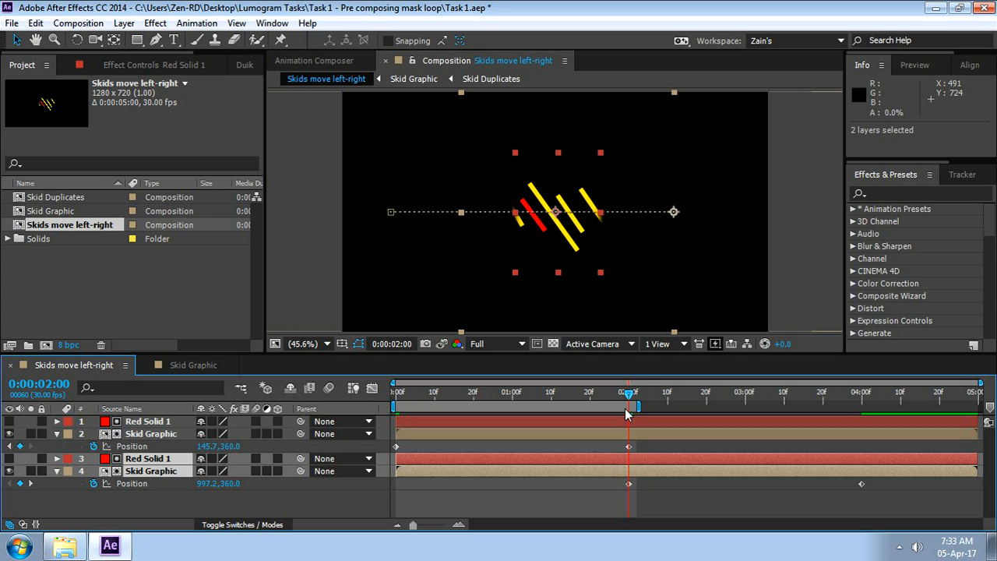
key("alt+shift+p")
left_click(644, 502)
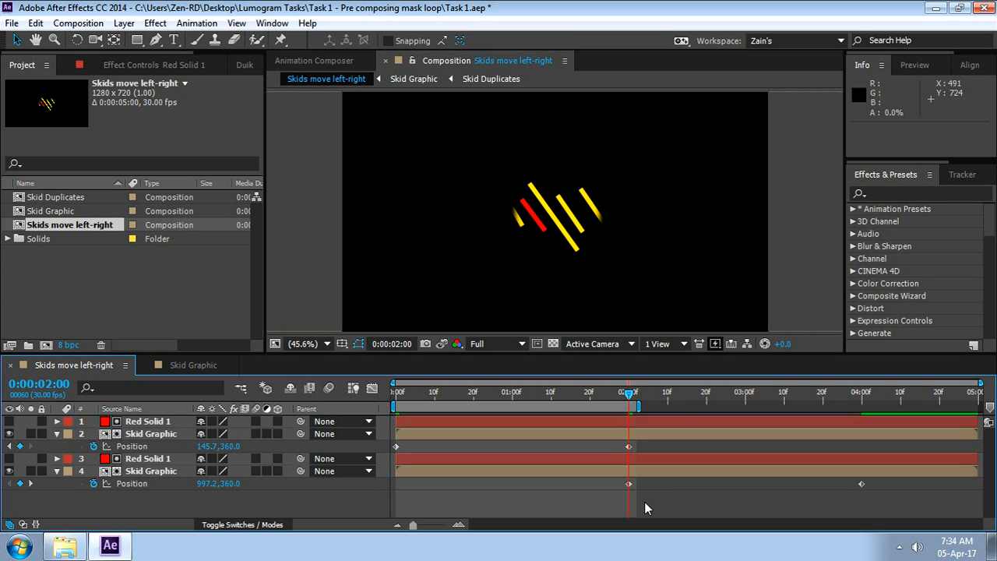
left_click(627, 485)
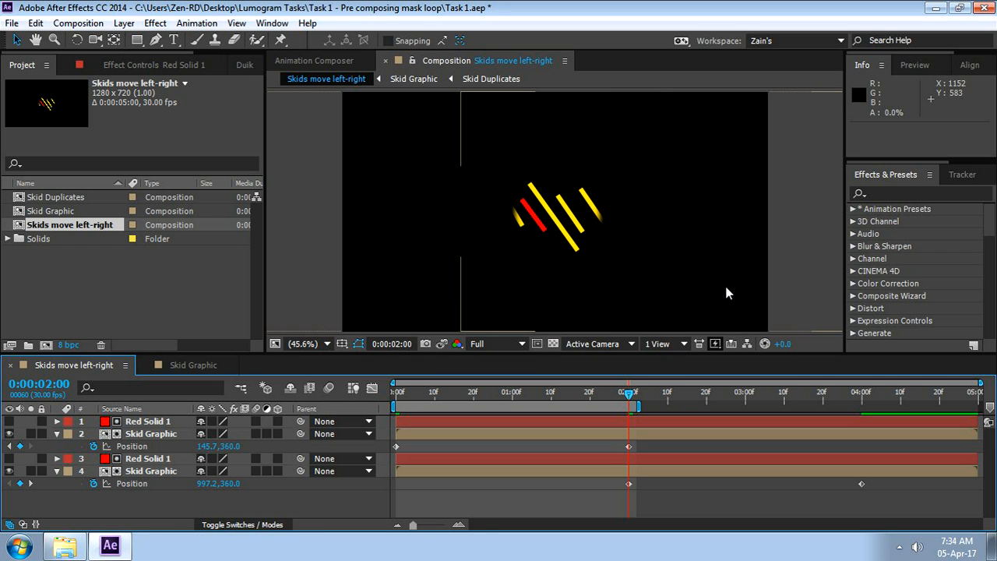
Take a snapshot of the frame at 0:00:02:00 and compare it with the frame at 0:00:00:00
key("grave")
key("grave")
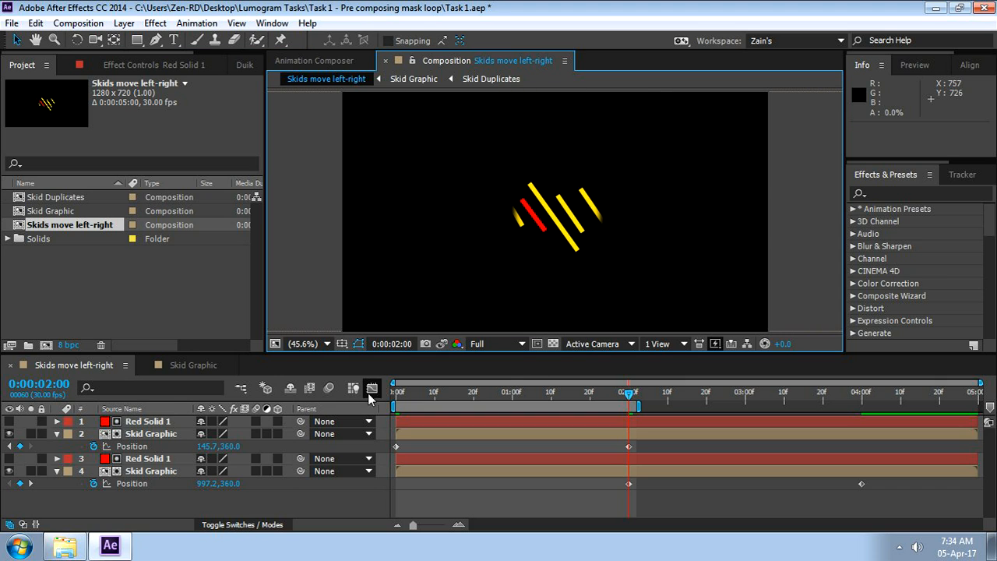
left_click(677, 458)
left_click(424, 346)
left_click_drag(631, 395, 396, 395)
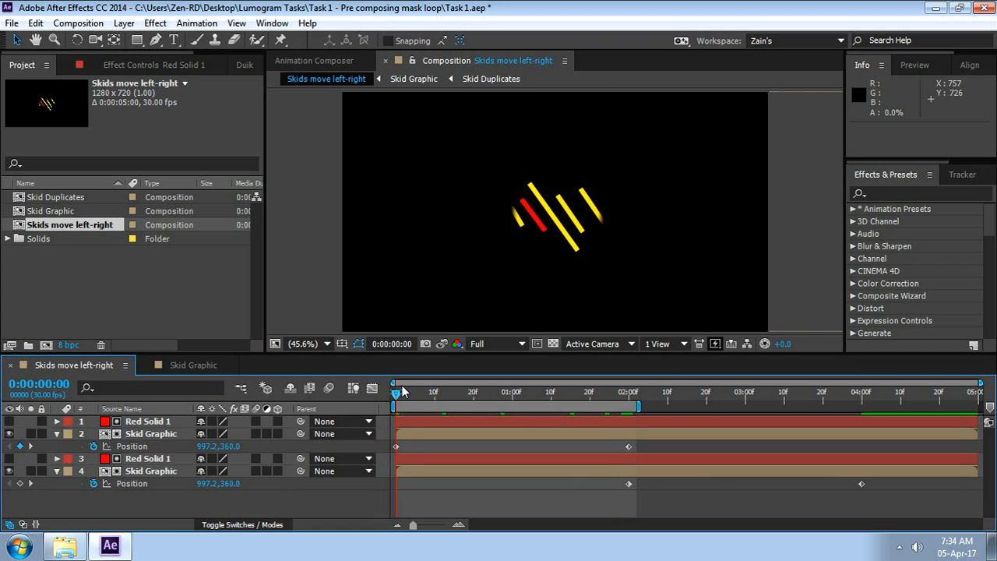
left_click(442, 343)
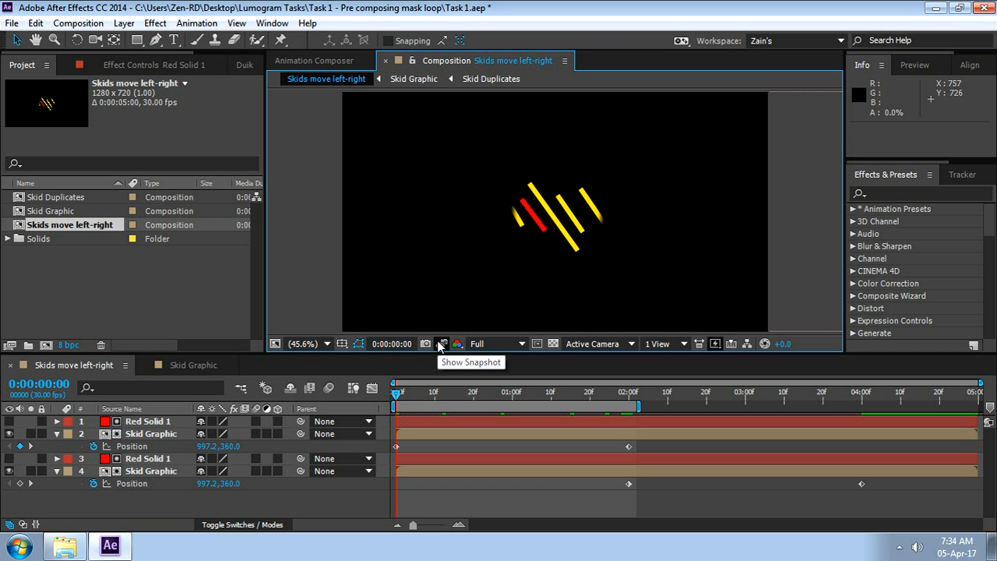
Trim the start of the lower Red Solid 1 and Skid Graphic layers to 0:00:01:02
left_click(421, 459)
left_click(434, 472, "shift")
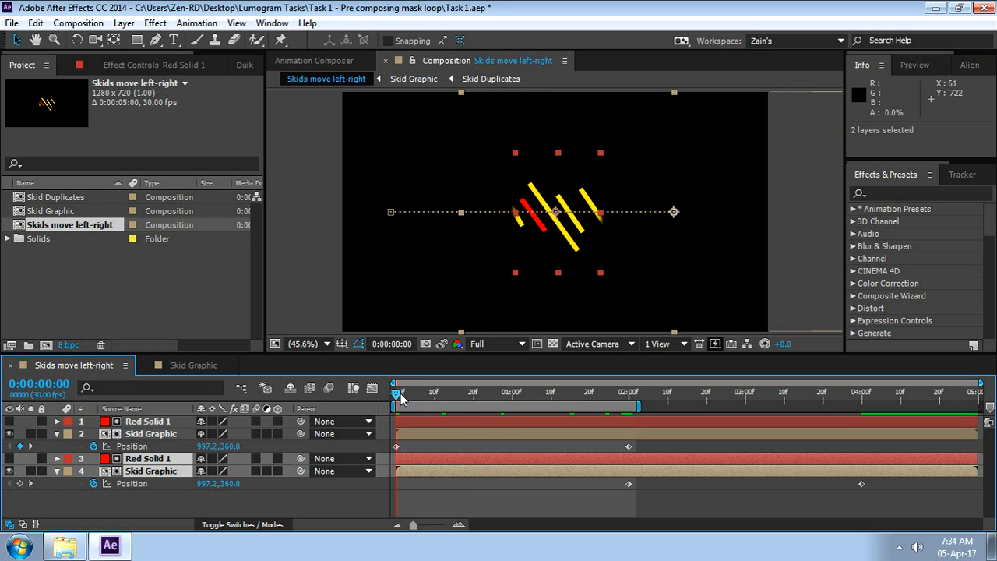
left_click_drag(397, 393, 519, 413)
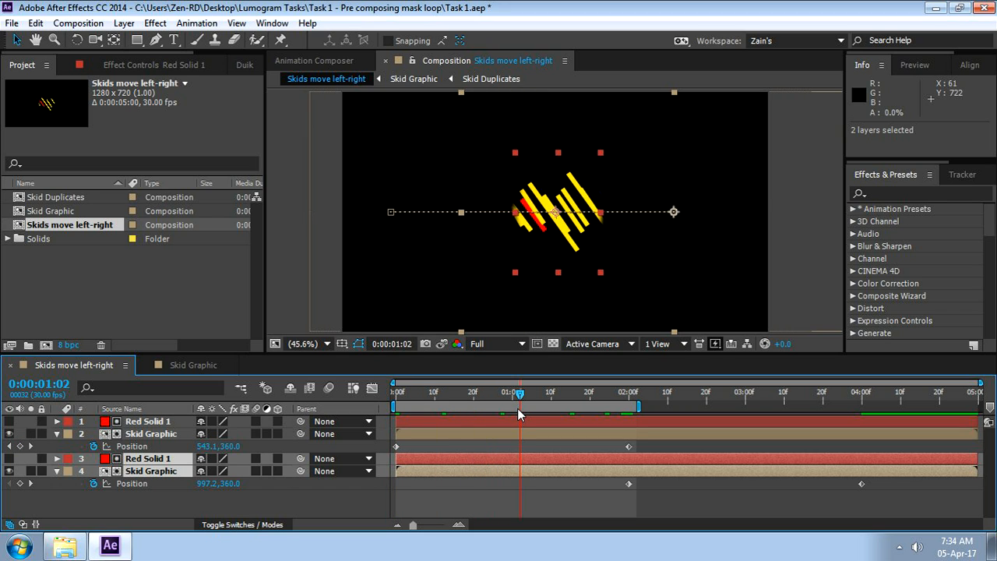
left_click(473, 493)
left_click(505, 462)
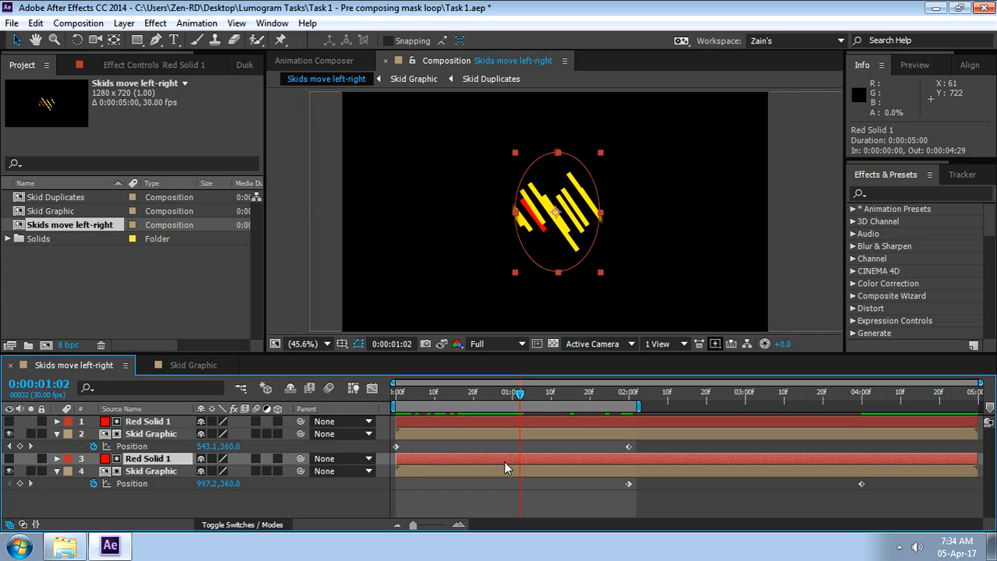
left_click(514, 472, "shift")
key("alt+bracketleft")
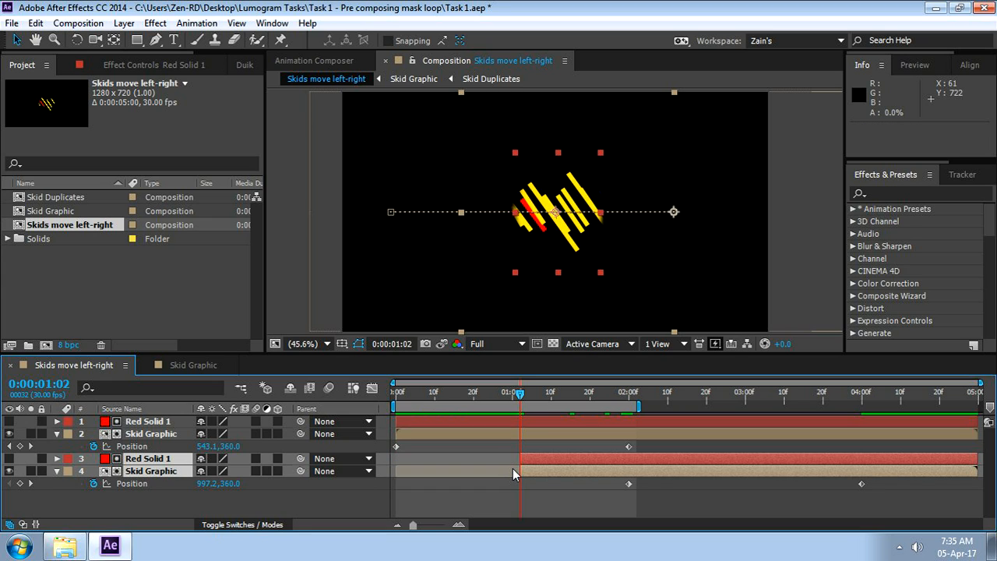
Take a snapshot of the frame at 0:00:00:00 and compare it with the frame at 0:00:02:00 in an enlarged view
key("Home")
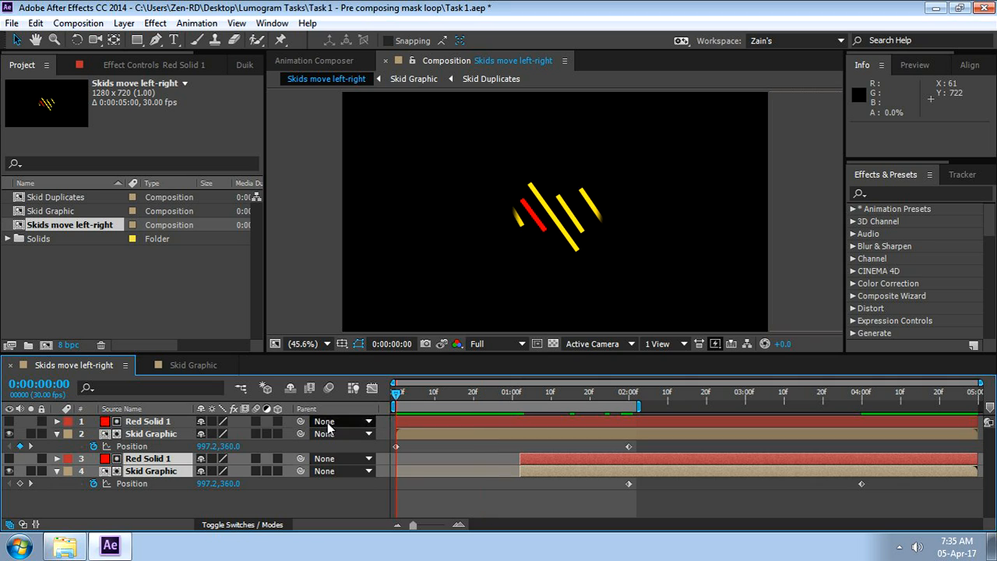
left_click(520, 508)
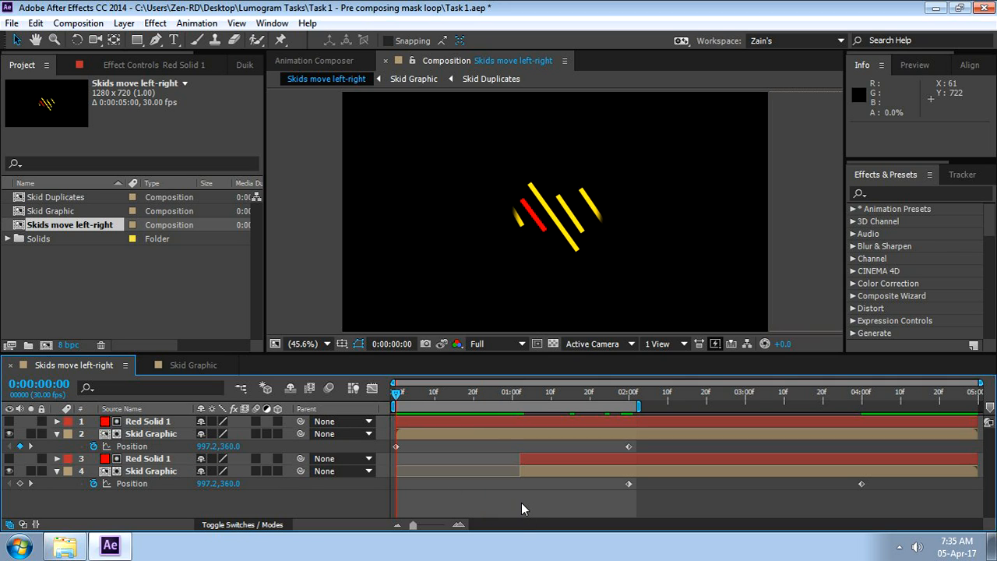
left_click(437, 346)
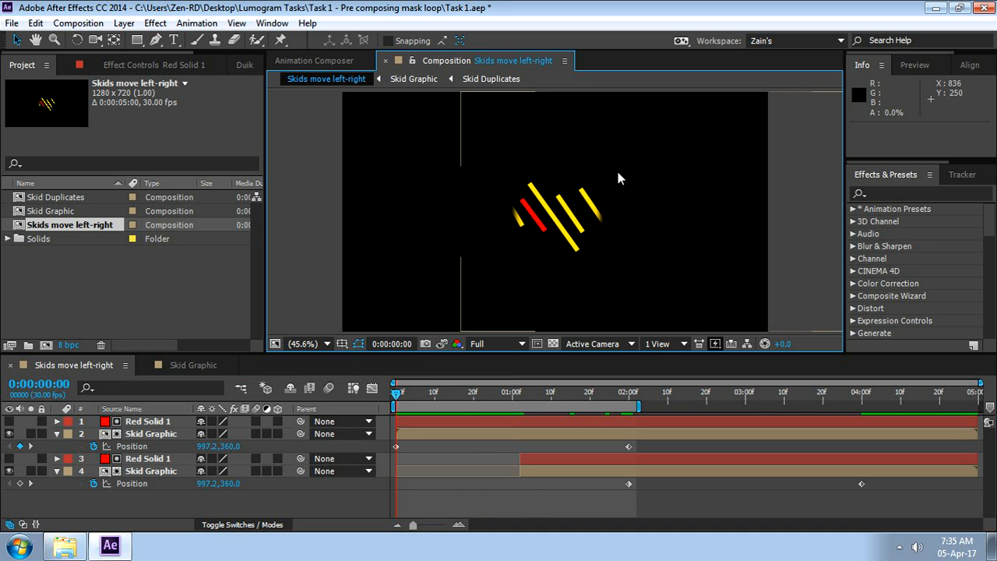
left_click(395, 394)
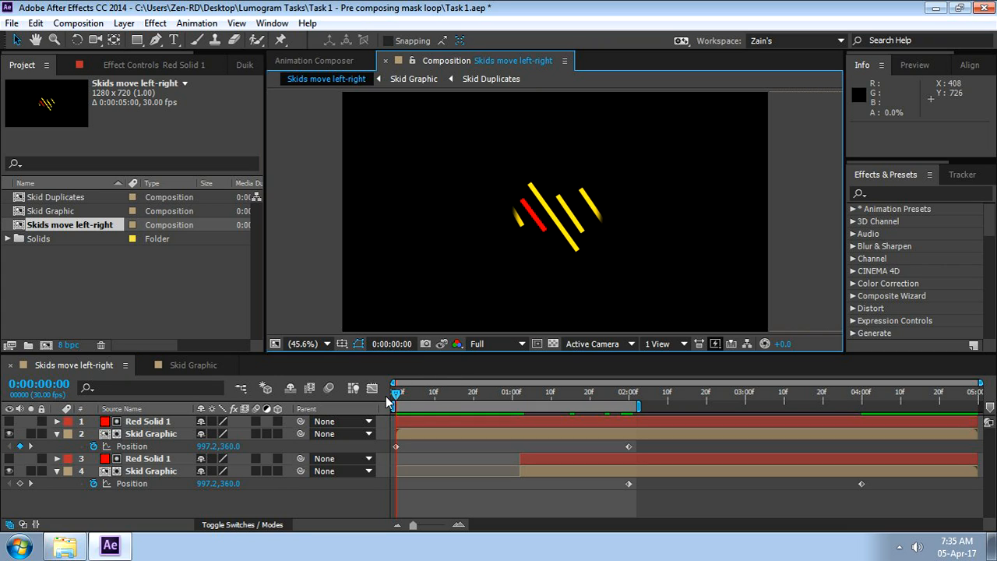
left_click(427, 345)
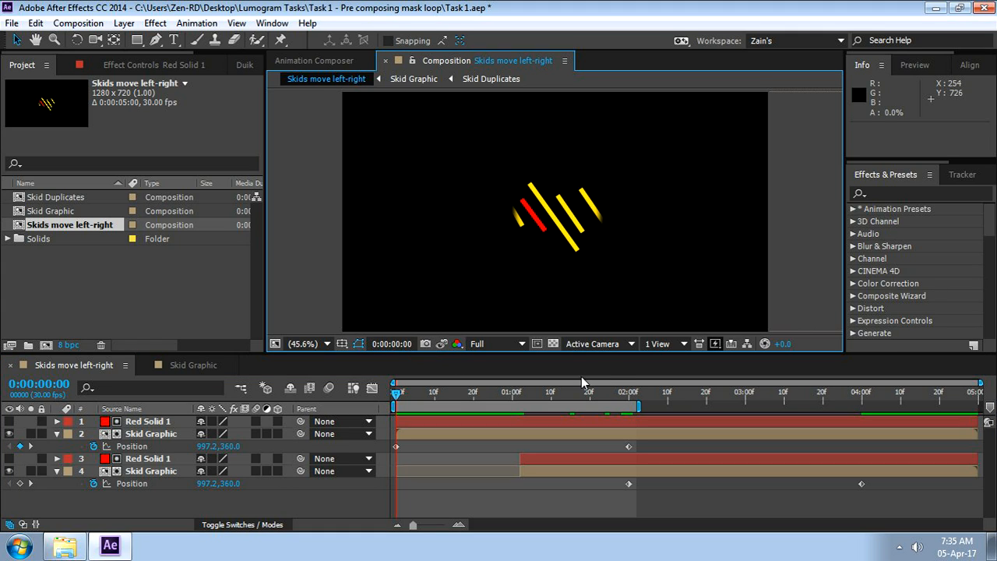
left_click(627, 395)
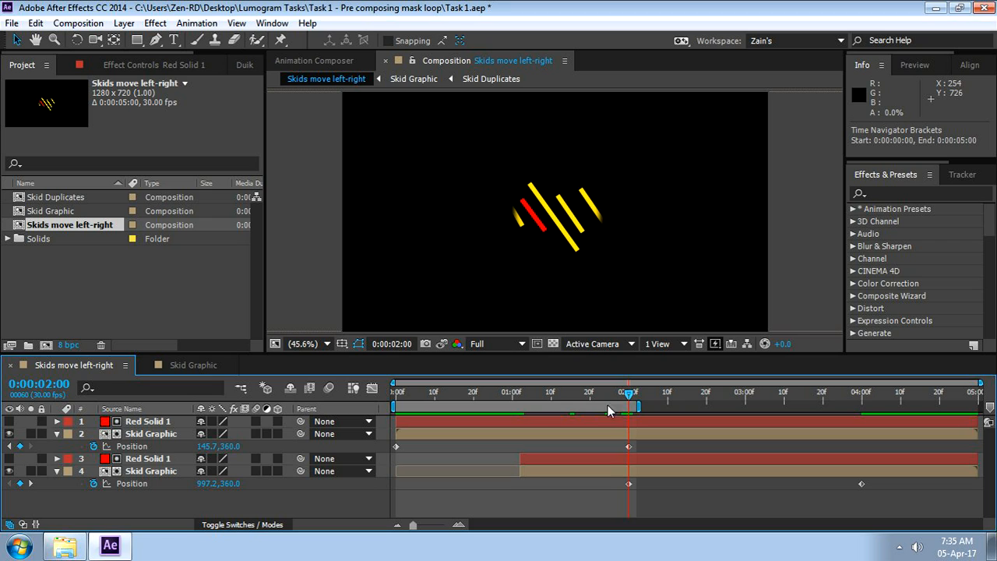
left_click(445, 347)
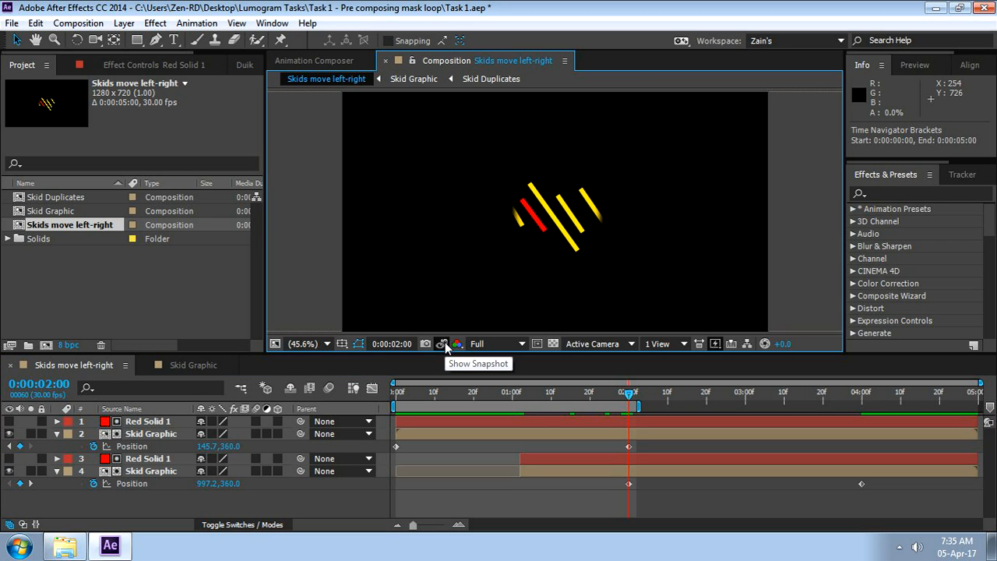
key("grave")
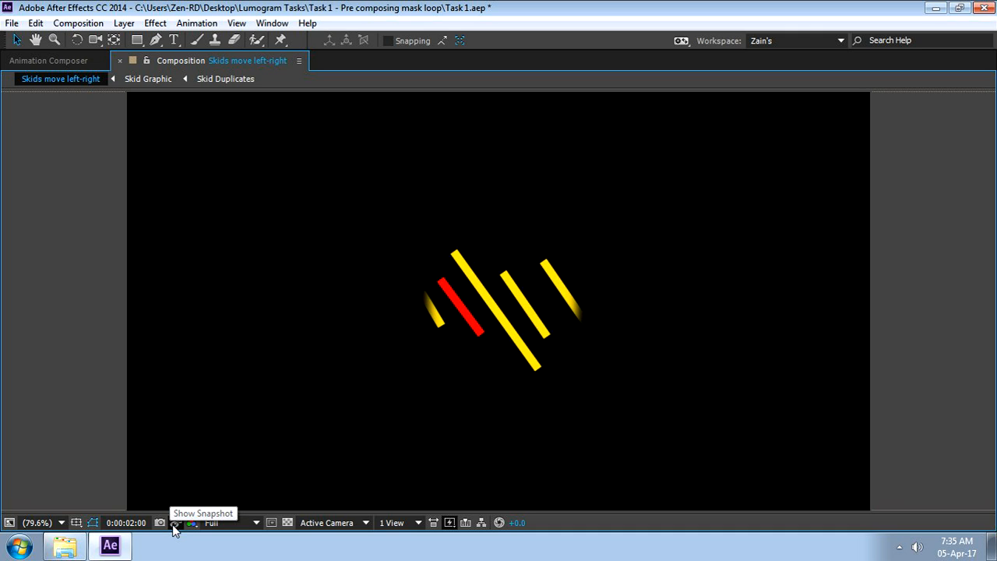
key("grave")
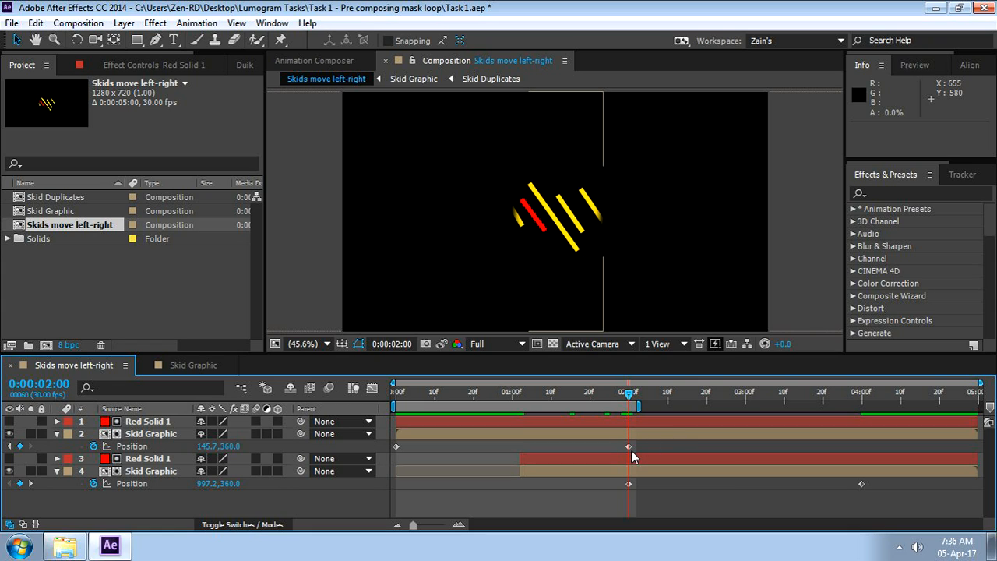
Temporarily hide the lower Skid Graphic layer to examine the upper one alone just before 0:00:02:00
mouse_move(631, 450)
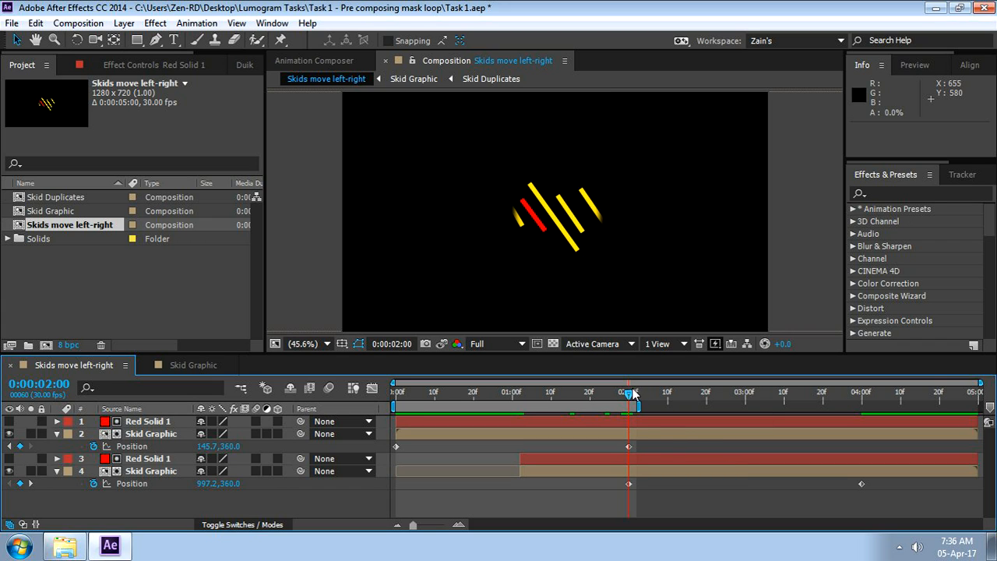
left_click_drag(631, 397, 607, 431)
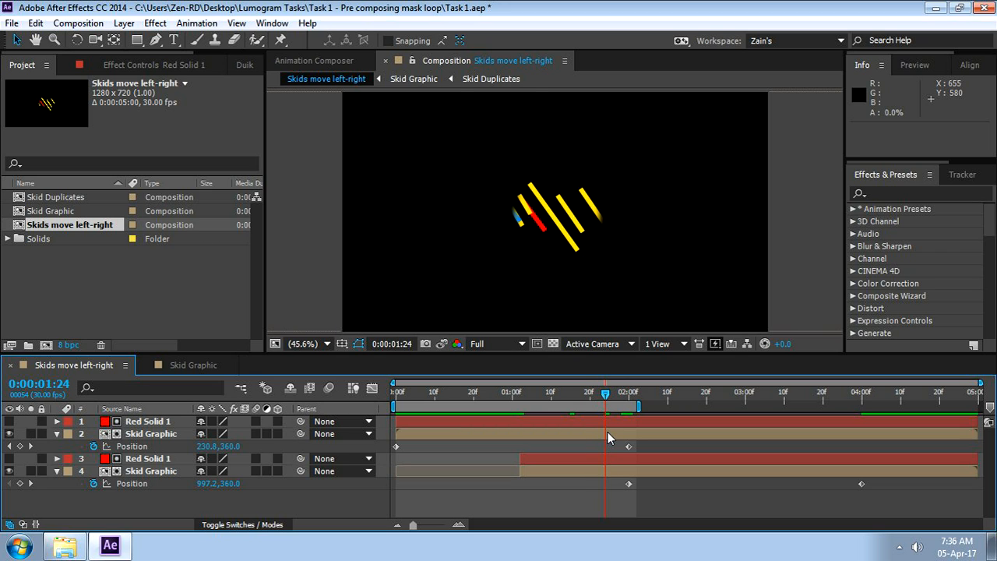
left_click(10, 471)
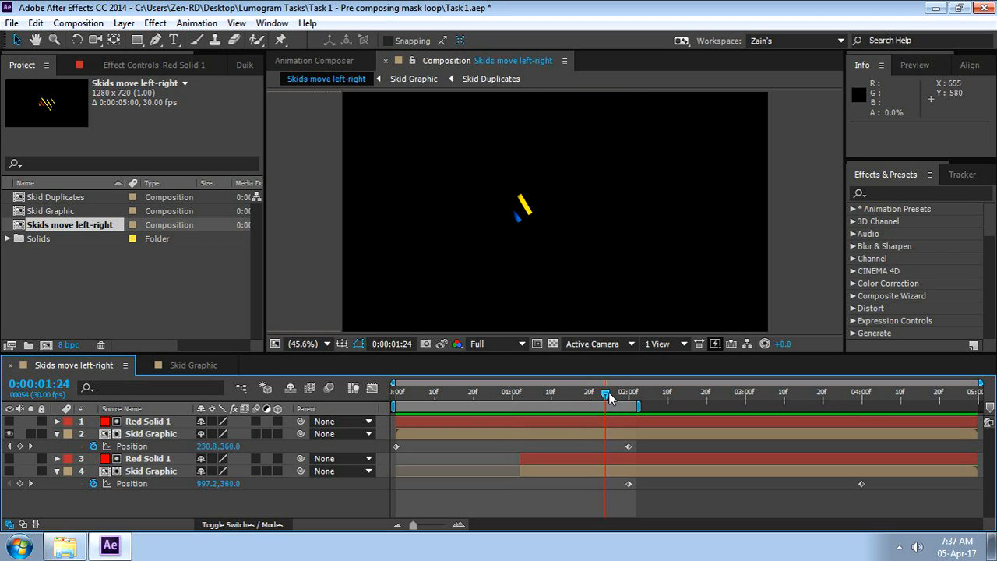
left_click_drag(608, 392, 614, 415)
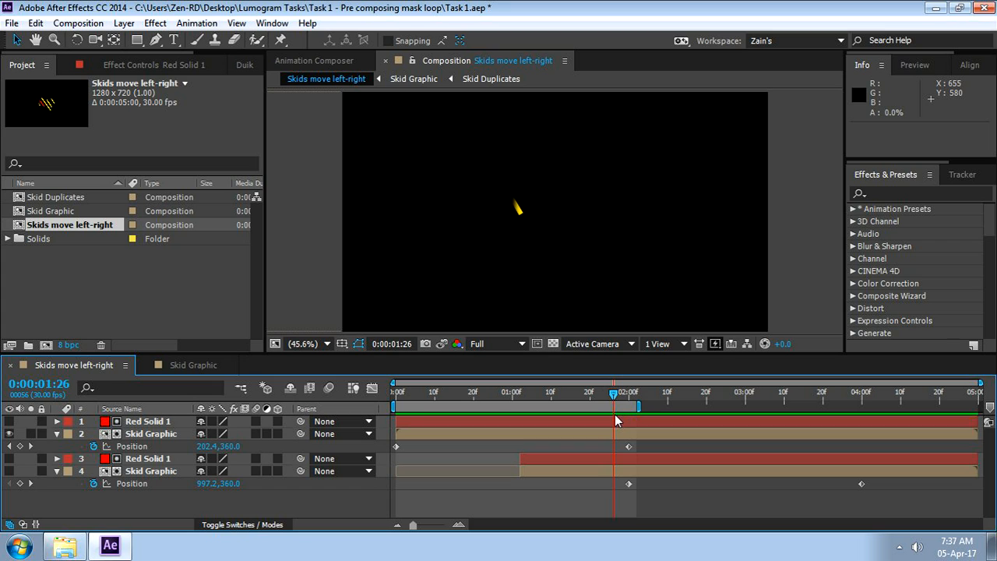
mouse_move(614, 415)
left_mouse_down()
mouse_move(466, 425)
mouse_move(625, 413)
left_mouse_up()
left_click(9, 470)
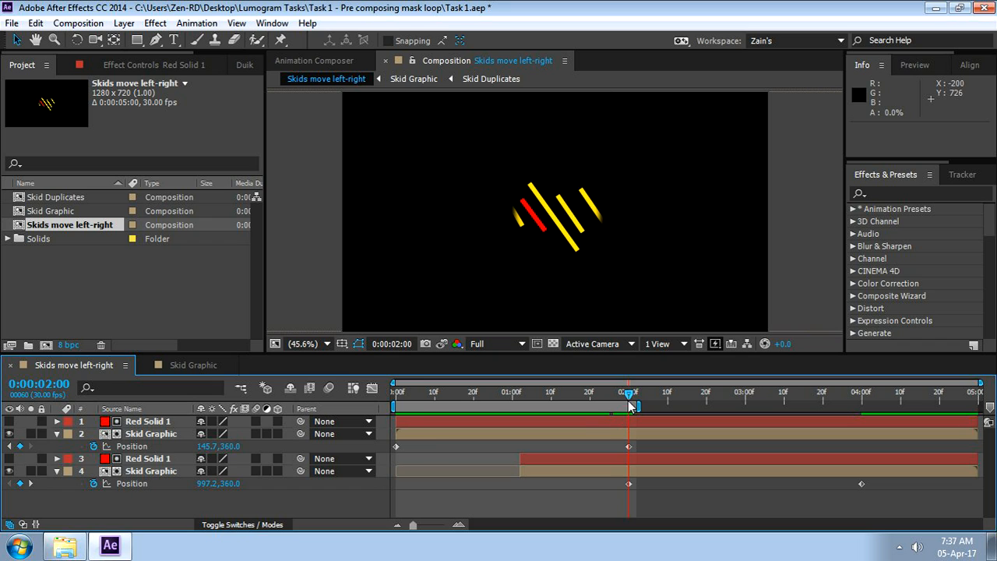
Examine frame by frame how the two Skid Graphic layers overlap between about 0:00:01:14 and 0:00:02:00
left_click_drag(630, 406, 600, 421)
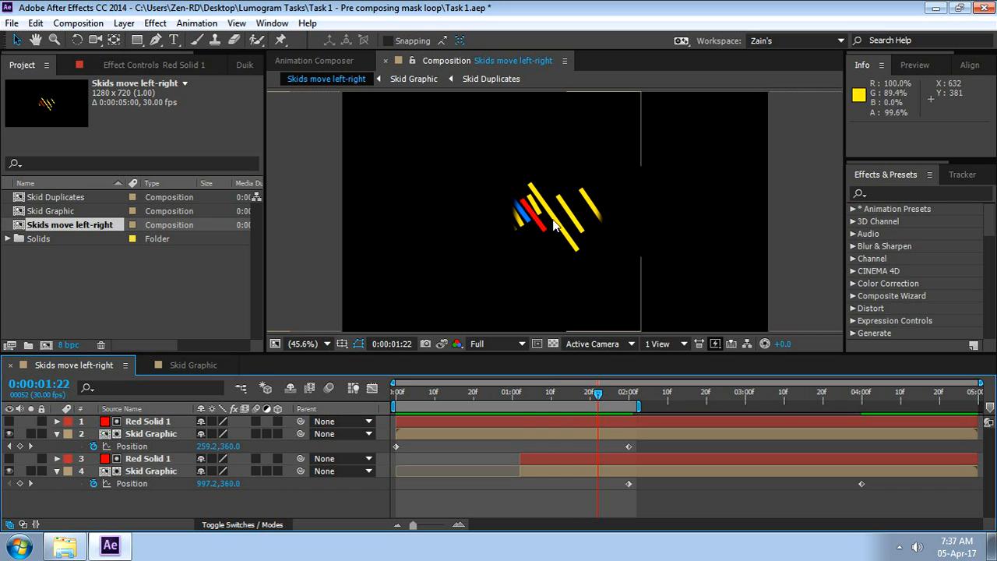
mouse_move(607, 407)
left_mouse_down()
mouse_move(554, 406)
mouse_move(597, 413)
left_mouse_up()
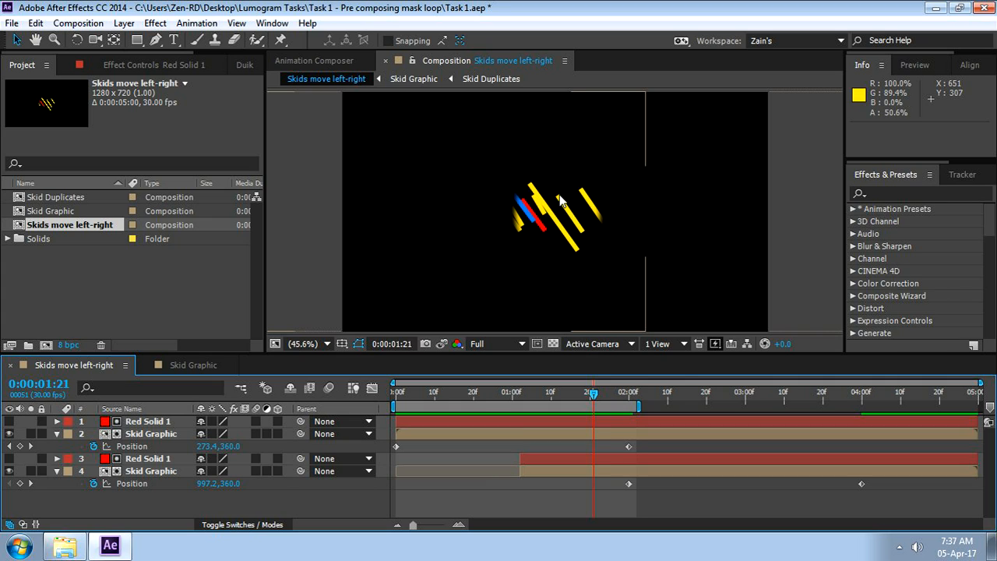
key("Page_Down")
key("Page_Down")
key("Page_Down")
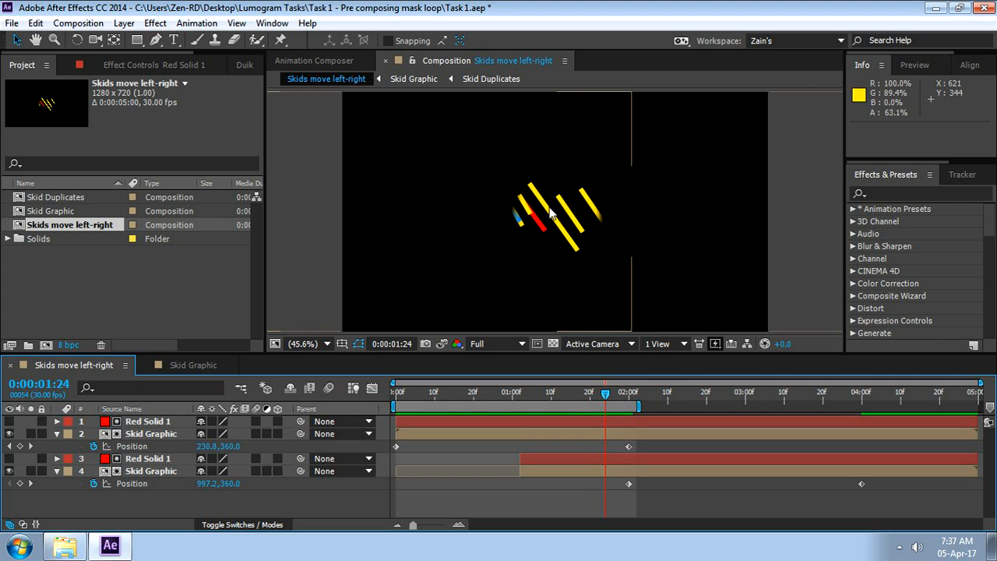
key("Page_Down")
key("Page_Down")
key("Page_Down")
key("Page_Up")
key("Page_Up")
key("Page_Up")
key("Page_Up")
key("Page_Up")
key("Page_Up")
key("Page_Up")
key("Page_Up")
key("Page_Up")
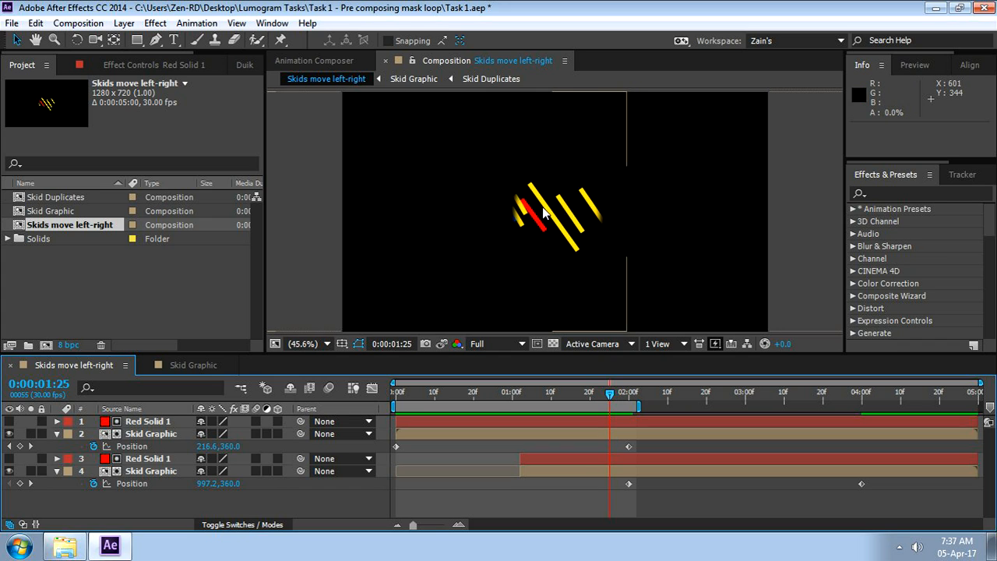
key("Page_Up")
key("Page_Up")
key("Page_Up")
key("Page_Up")
key("Page_Up")
key("Page_Up")
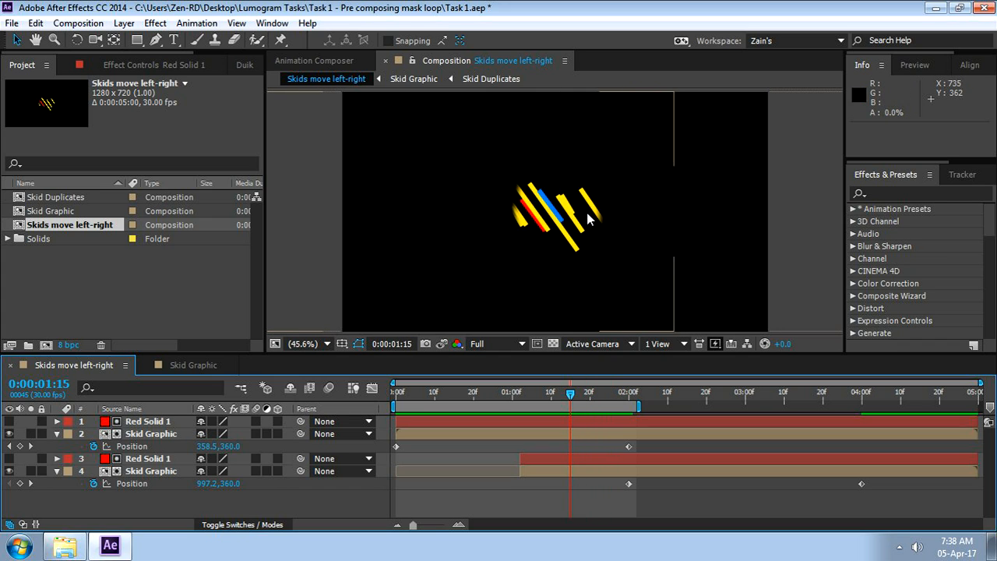
key("Page_Down")
key("Page_Down")
key("Page_Down")
key("Page_Down")
key("Page_Down")
key("Page_Down")
key("Page_Down")
key("Page_Down")
key("Page_Down")
key("Page_Down")
key("Page_Down")
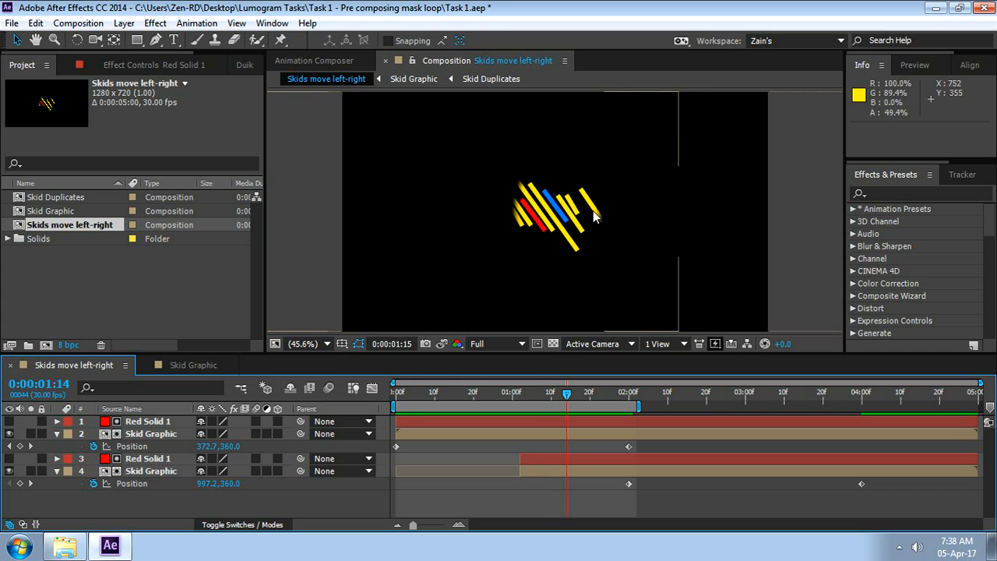
key("Page_Down")
key("Page_Down")
key("Page_Down")
key("Page_Down")
key("Page_Down")
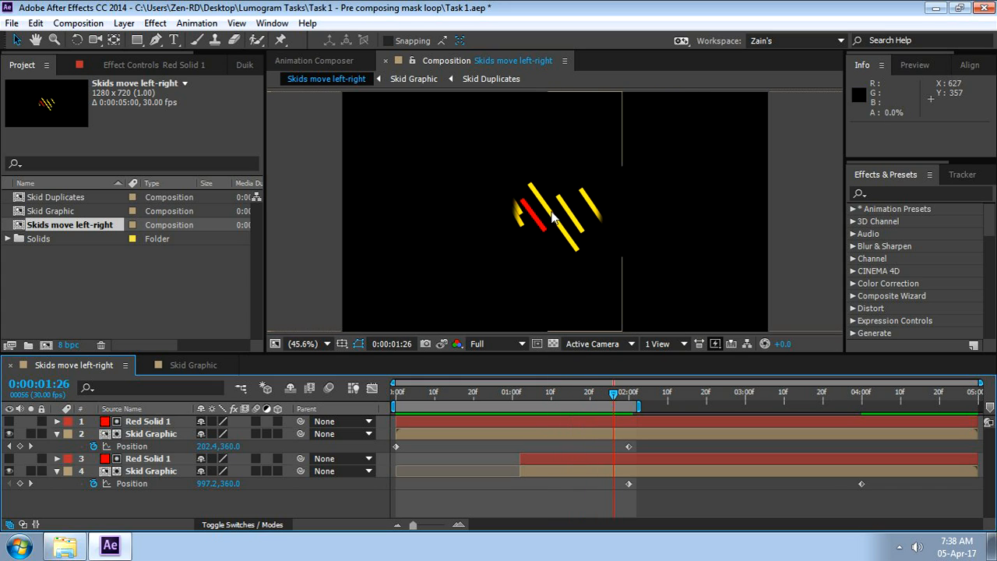
key("Page_Up")
key("Page_Up")
key("Page_Up")
key("Page_Up")
key("Page_Up")
key("Page_Up")
key("Page_Up")
key("Page_Up")
key("Page_Up")
key("Page_Up")
key("Page_Up")
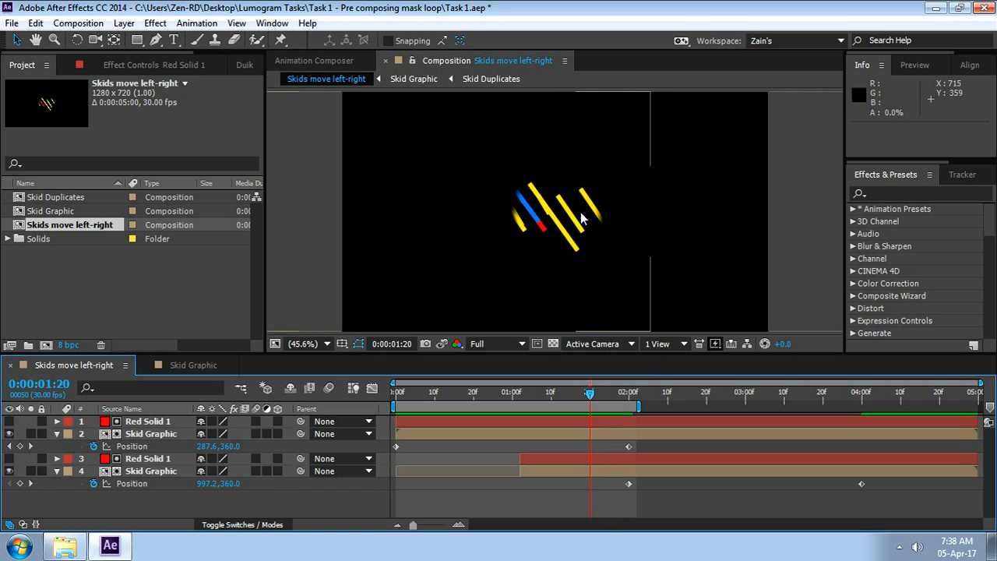
left_click_drag(582, 394, 628, 399)
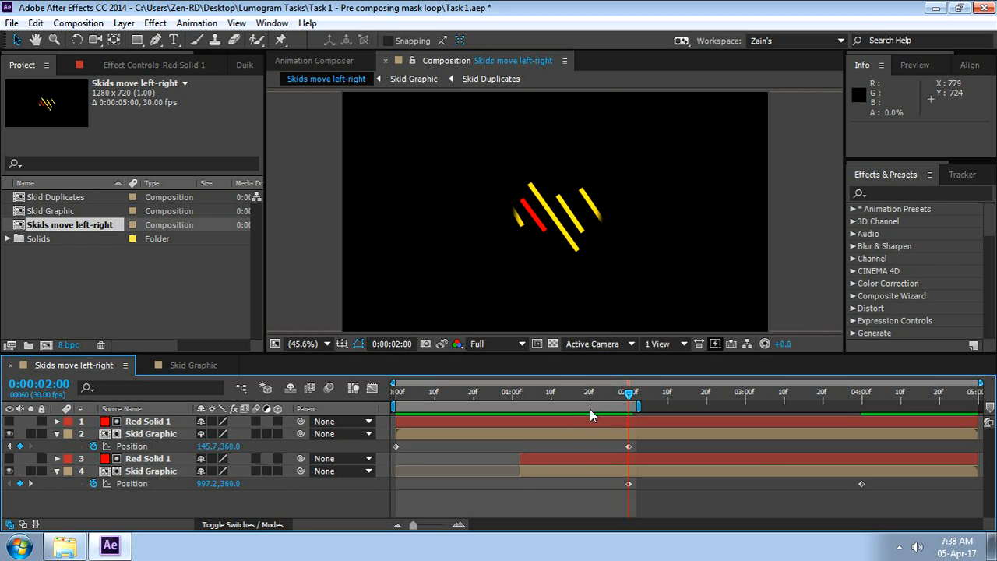
left_click_drag(630, 397, 610, 447)
left_click_drag(610, 447, 622, 465)
Add the expression loopOut() to the lower Skid Graphic layer's Position
left_click(93, 483, "alt")
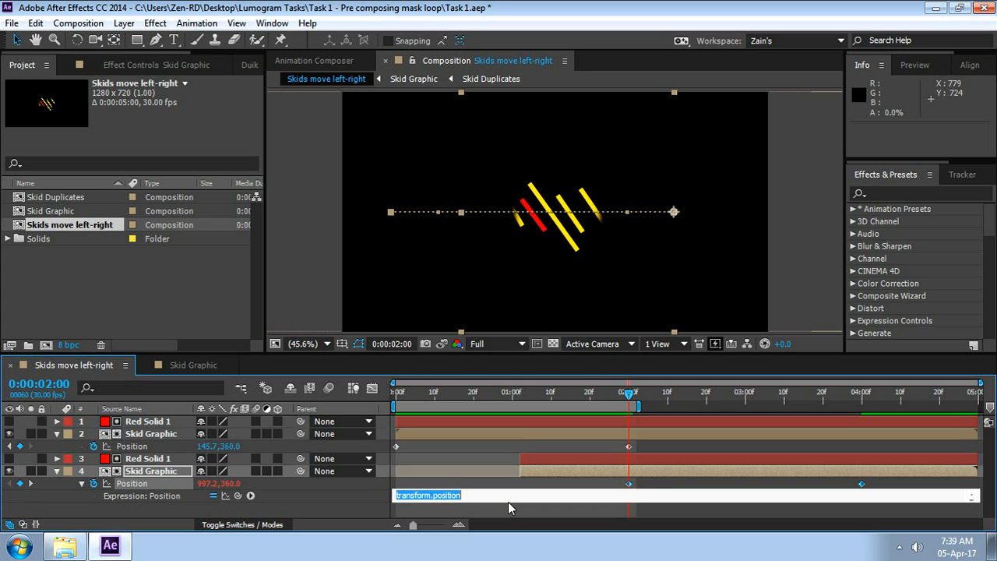
type("lo")
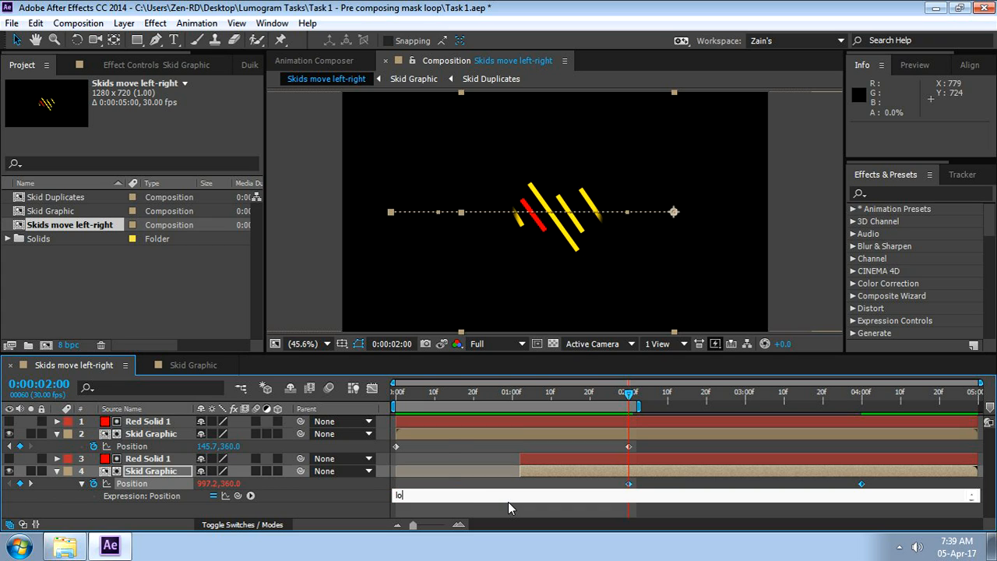
type("opOut()")
key("Left")
key("Left")
key("BackSpace")
key("BackSpace")
key("BackSpace")
type("In")
key("Left")
key("BackSpace")
key("BackSpace")
type("Out")
left_click(829, 481)
Preview the lower Skid Graphic's motion around its second Position keyframe and return to 0:00:02:00
key("space")
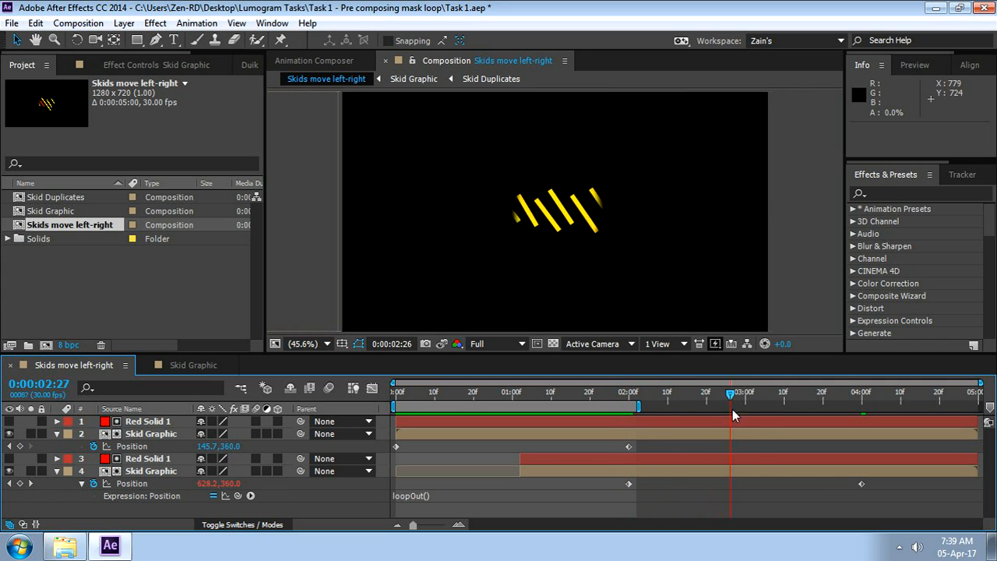
left_click_drag(829, 431, 823, 454)
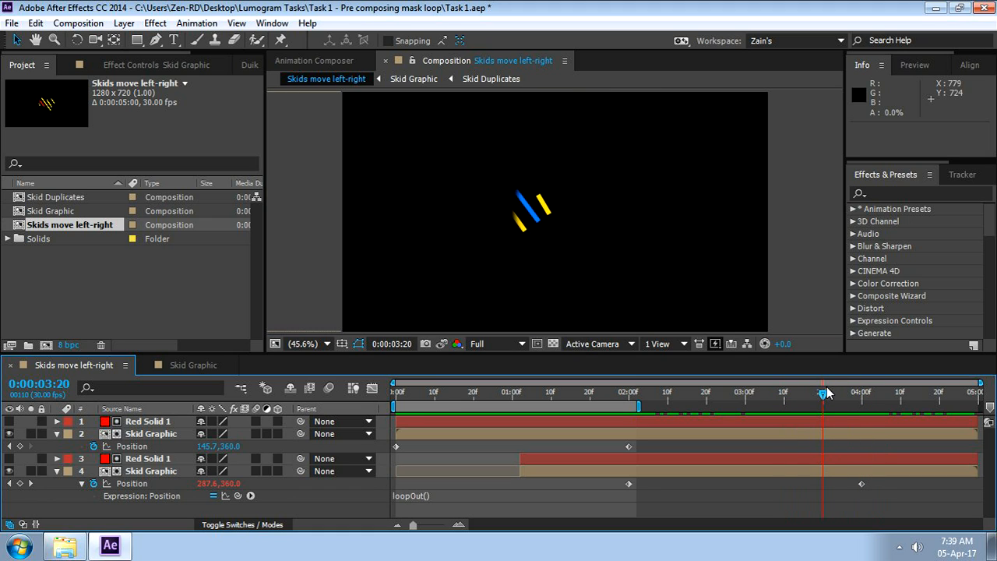
left_click(850, 395)
left_click_drag(852, 399, 634, 460)
left_click(629, 394)
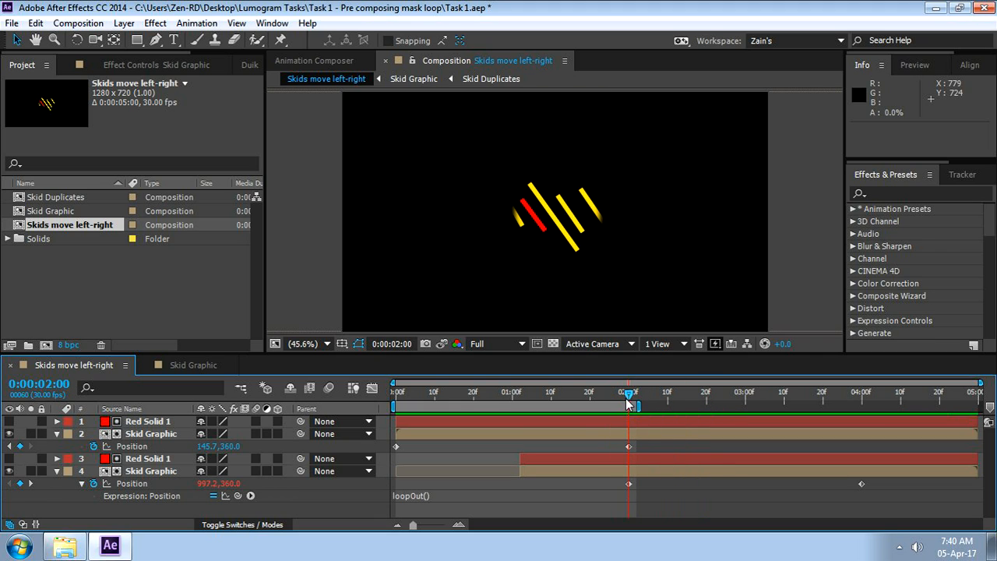
Change the lower Skid Graphic's Position expression to loopIn() and check the motion before 0:00:02:00
left_click(427, 496)
left_click(441, 498)
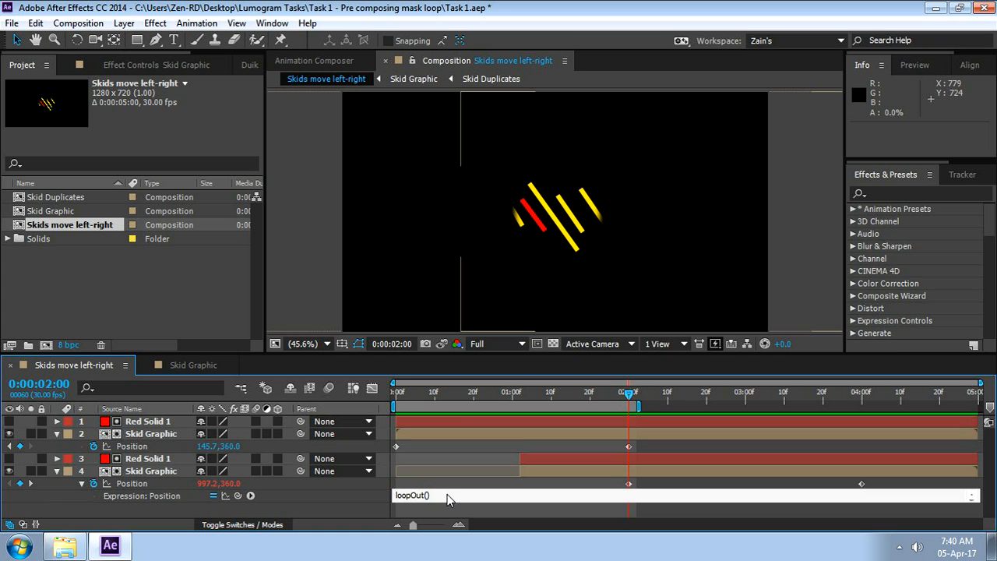
key("BackSpace")
key("BackSpace")
key("BackSpace")
type("In")
left_click(561, 485)
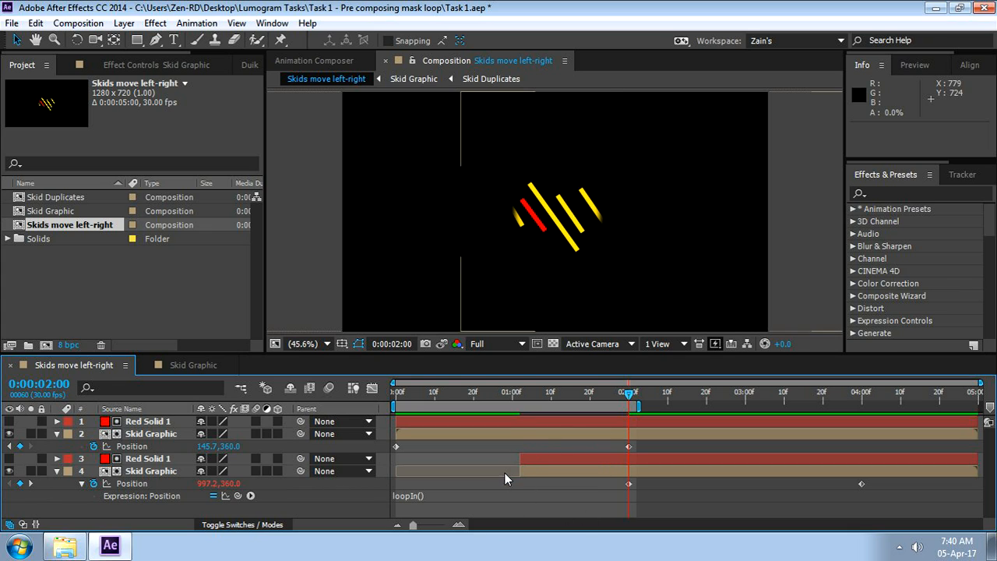
left_click_drag(630, 394, 596, 450)
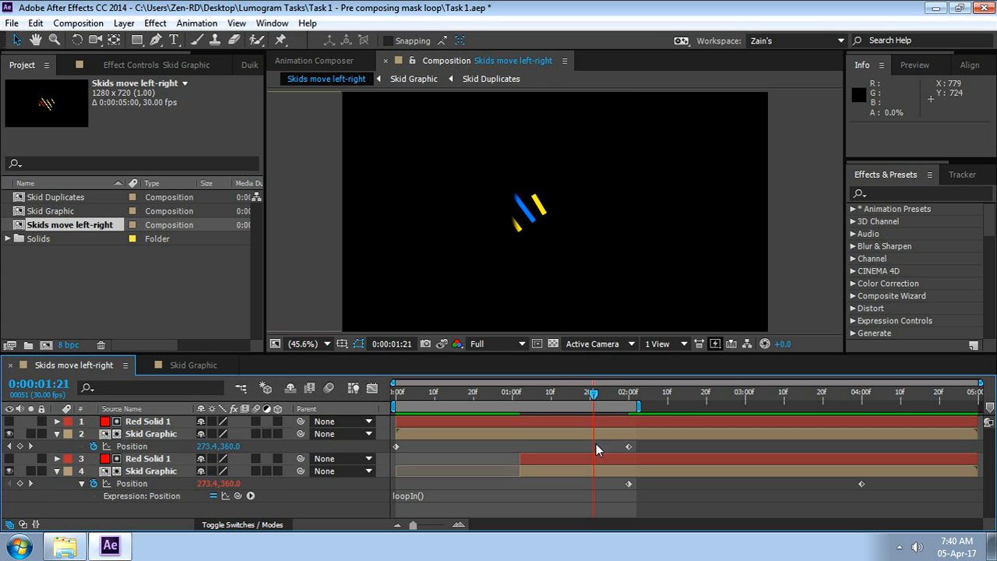
left_click(422, 497)
left_click(421, 496)
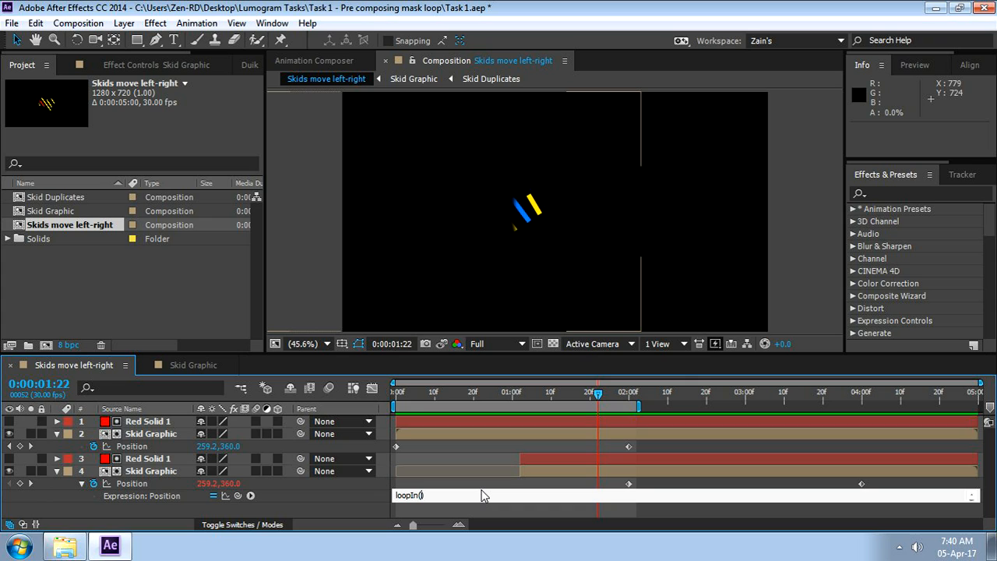
type("\"cycle\"")
key("BackSpace")
key("BackSpace")
key("BackSpace")
key("BackSpace")
key("BackSpace")
key("BackSpace")
key("BackSpace")
left_click(490, 485)
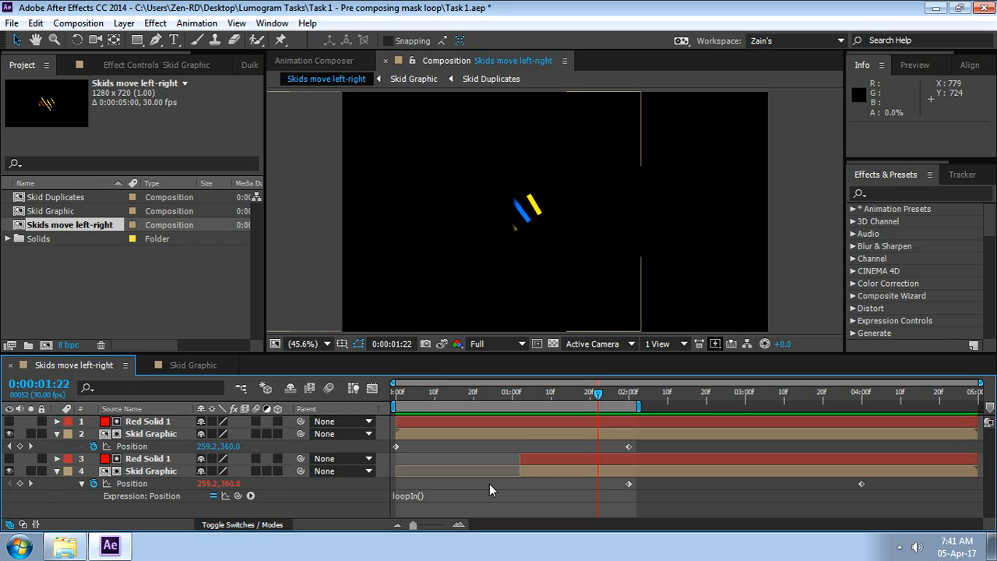
Change the lower Skid Graphic's Position expression to loopIn("offset") with the current time at 0:00:02:00
left_click_drag(597, 395, 628, 440)
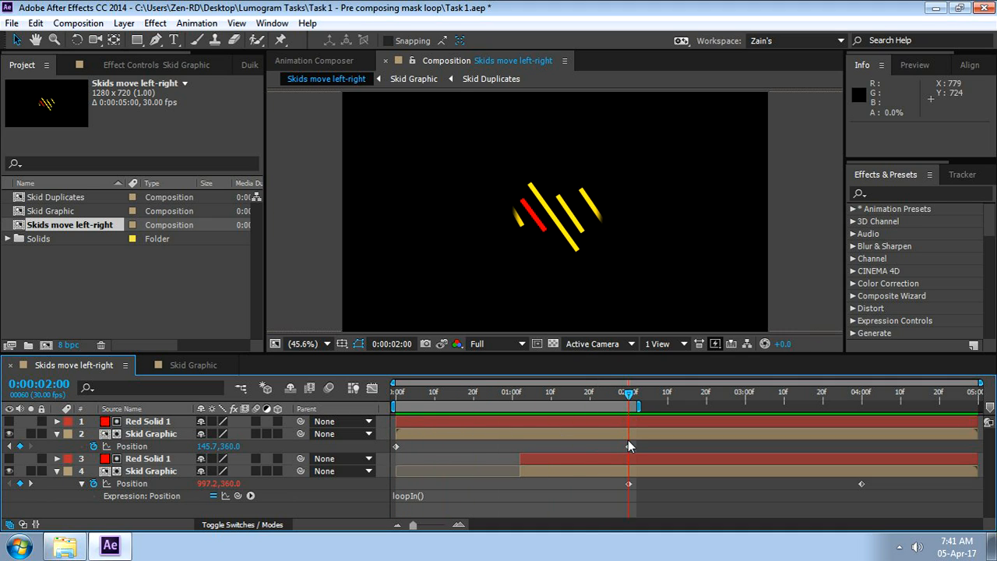
left_click(429, 497)
left_click(450, 491)
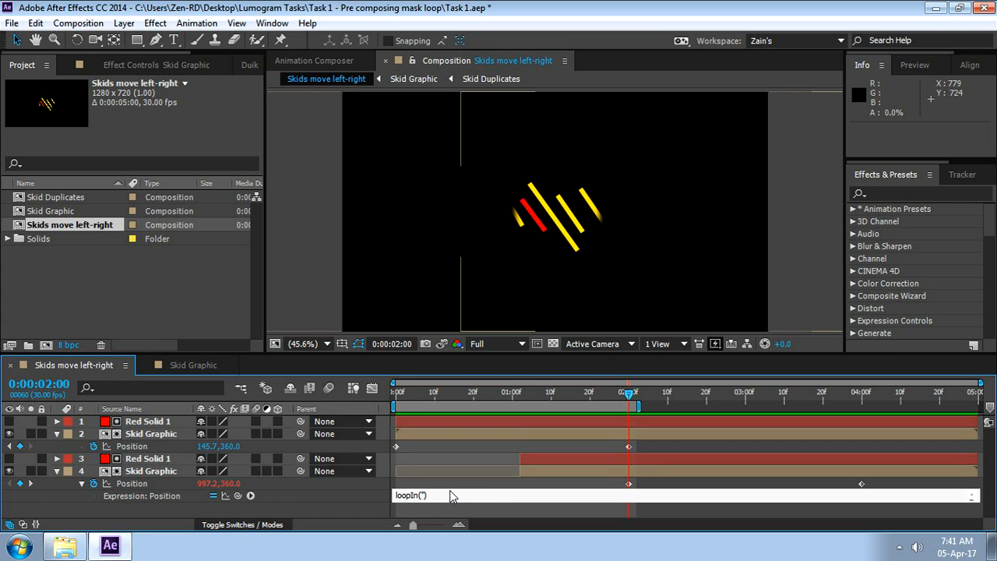
type("\"offset\"")
mouse_move(628, 482)
left_click(623, 488)
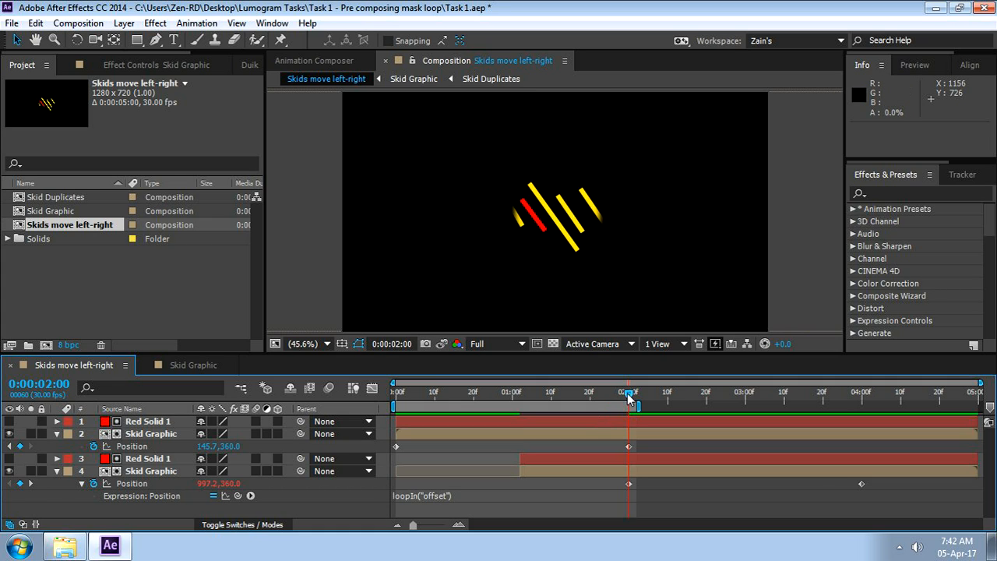
Scrub between the composition start and 0:00:02:00 to check how the two Skid Graphic layers move with the offset loop
mouse_move(629, 399)
left_mouse_down()
mouse_move(594, 411)
mouse_move(628, 416)
left_mouse_up()
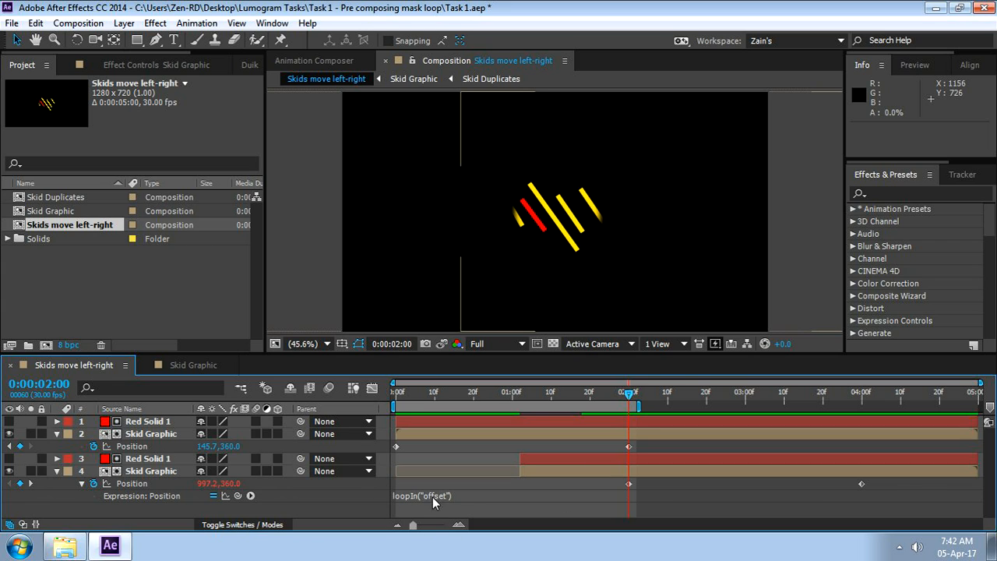
left_click_drag(630, 394, 580, 413)
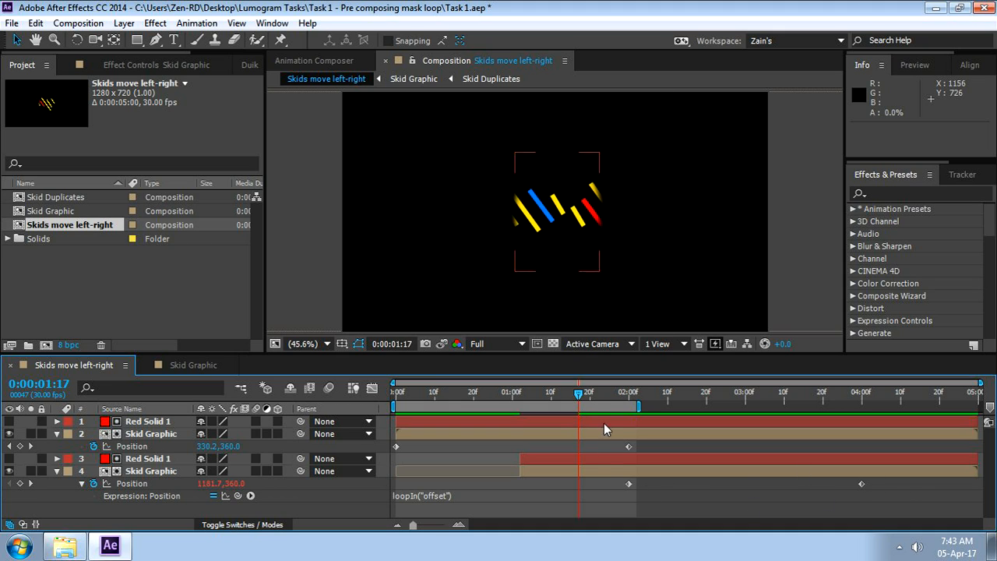
left_click_drag(580, 395, 609, 402)
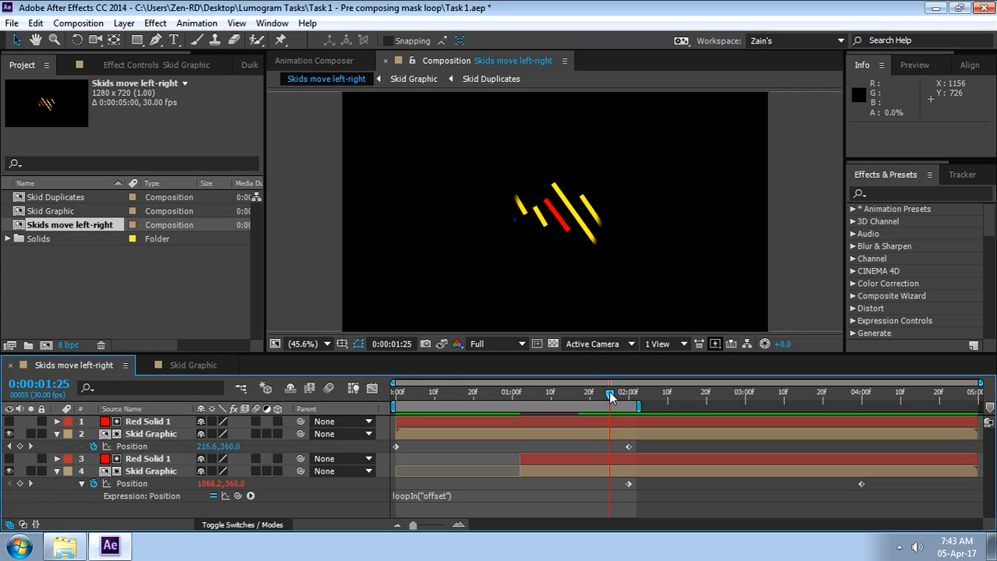
left_click_drag(610, 394, 381, 464)
left_click_drag(395, 395, 596, 438)
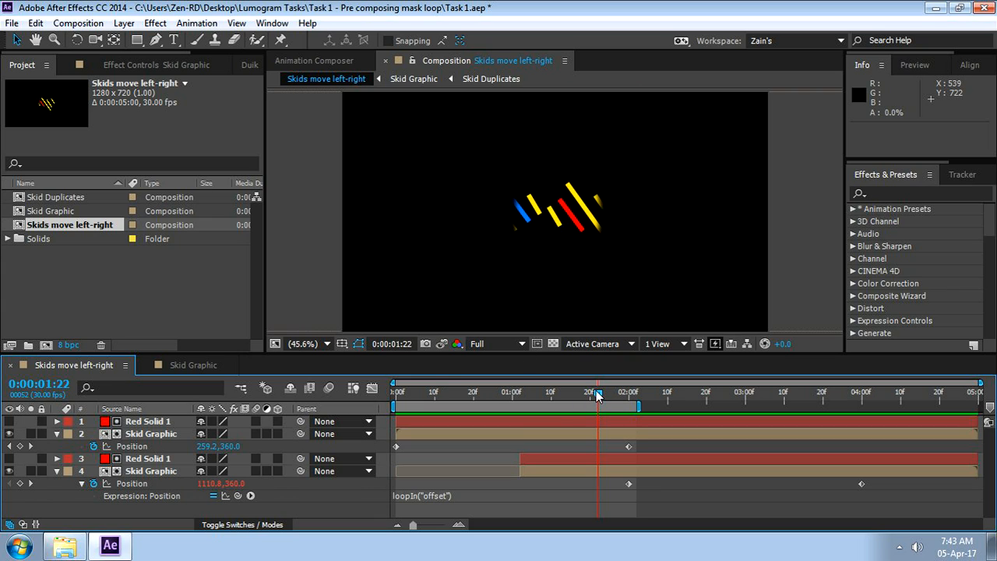
left_click_drag(597, 396, 623, 398)
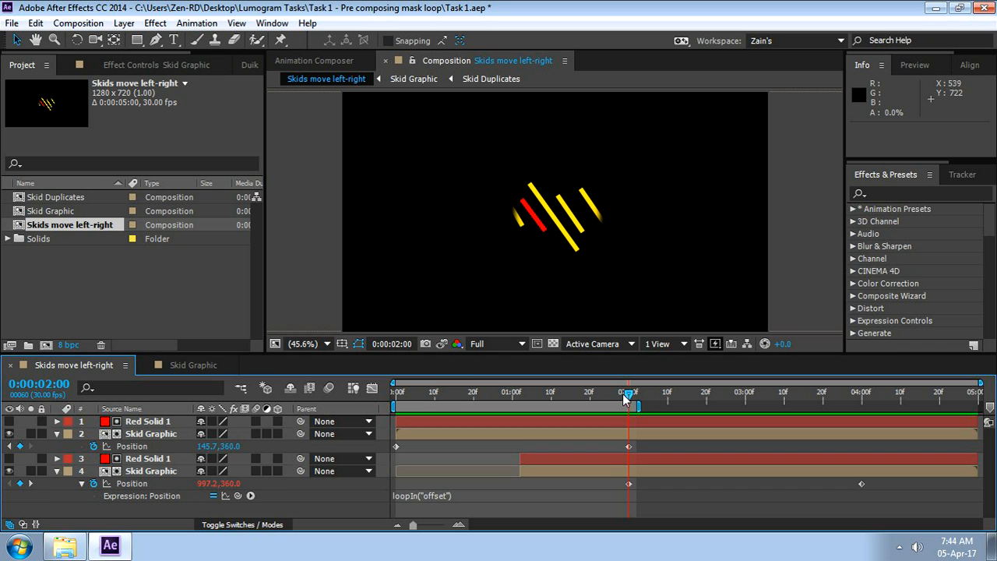
Set the work area end to 0:00:01:29, one frame before the Position keyframes at 0:00:02:00
left_click_drag(623, 397, 628, 440)
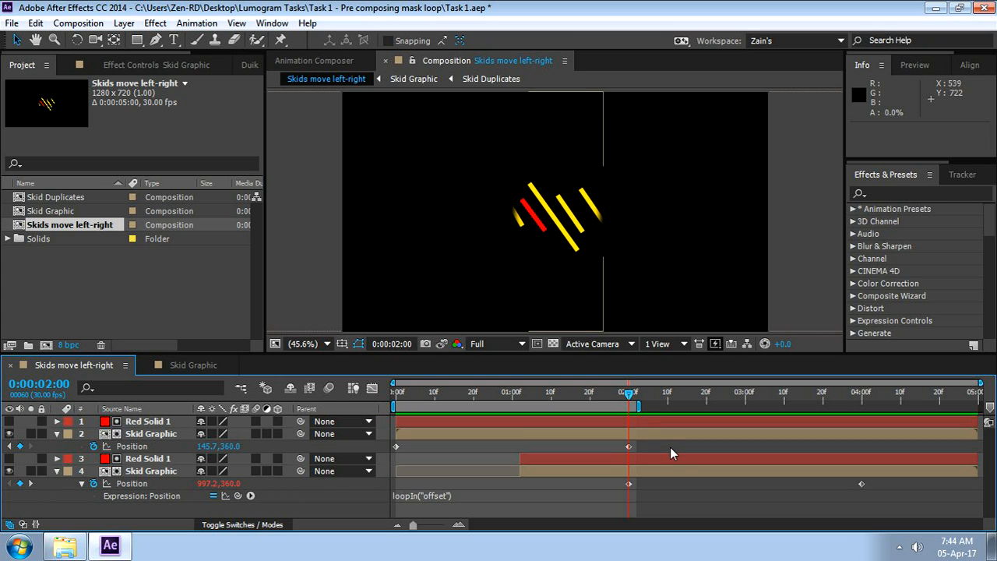
key("Page_Up")
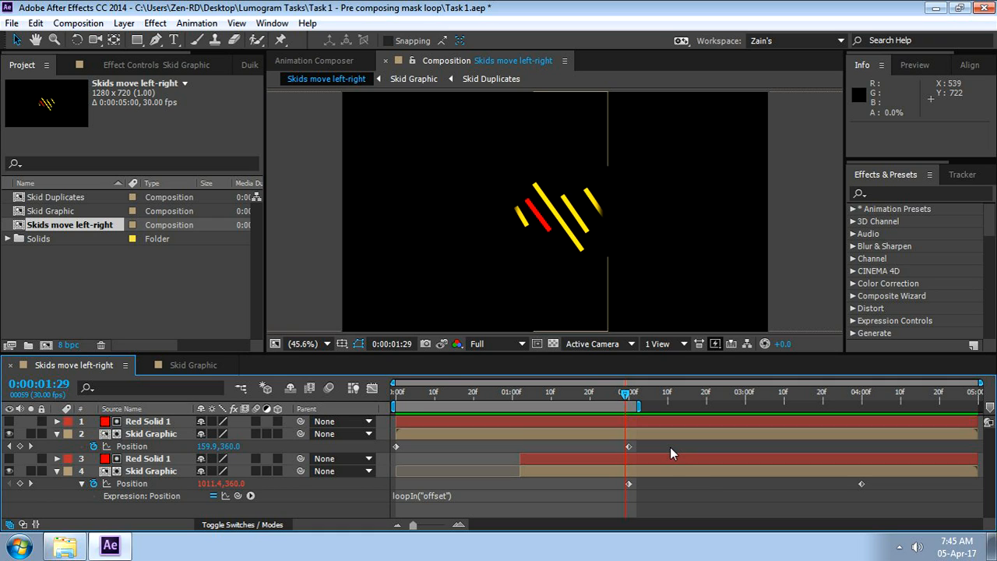
key("Page_Down")
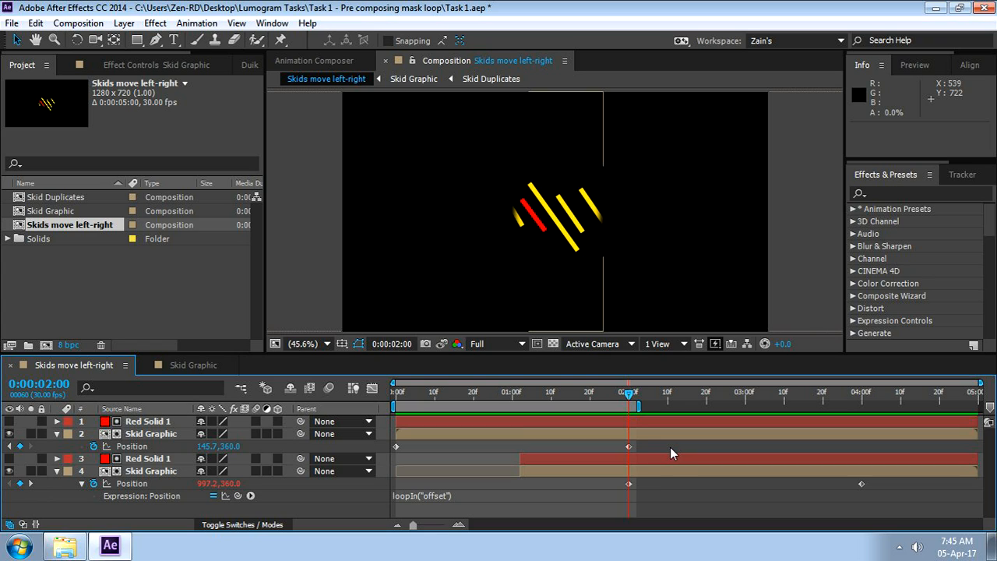
key("Page_Up")
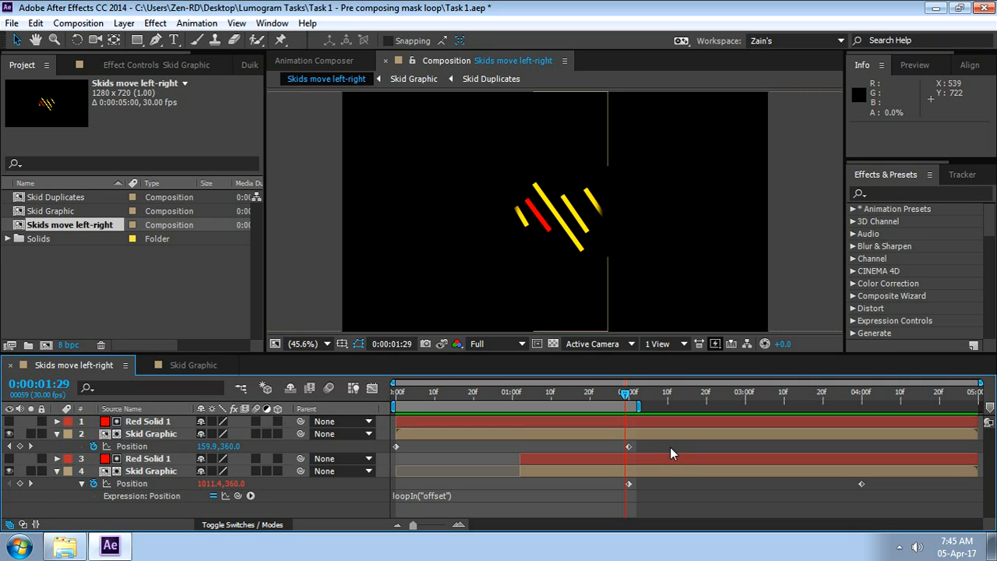
key("n")
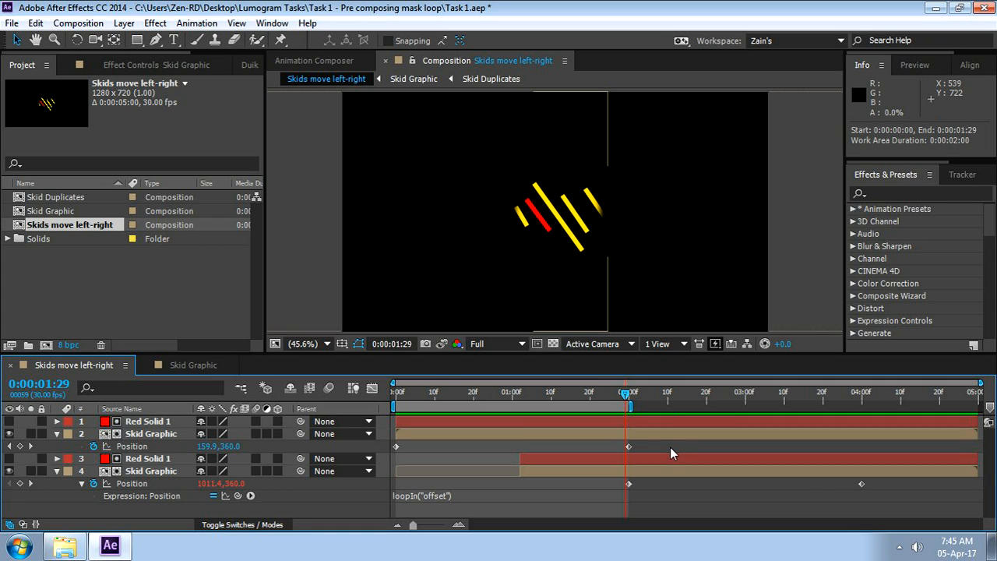
Trim the in points of the lower Red Solid 1 and Skid Graphic layers to 0:00:01:09
left_click(612, 428)
left_click_drag(628, 401, 582, 412)
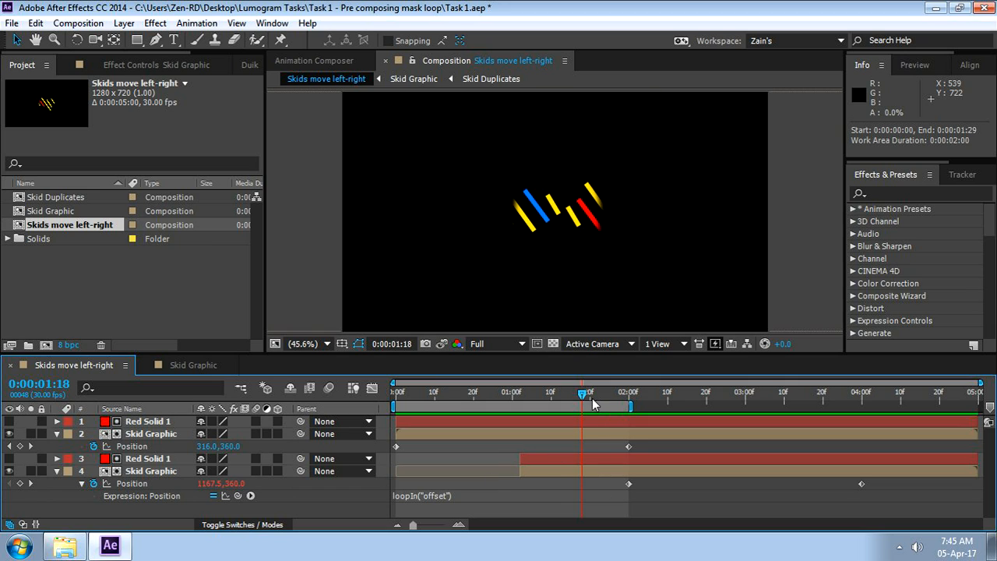
left_click(586, 397)
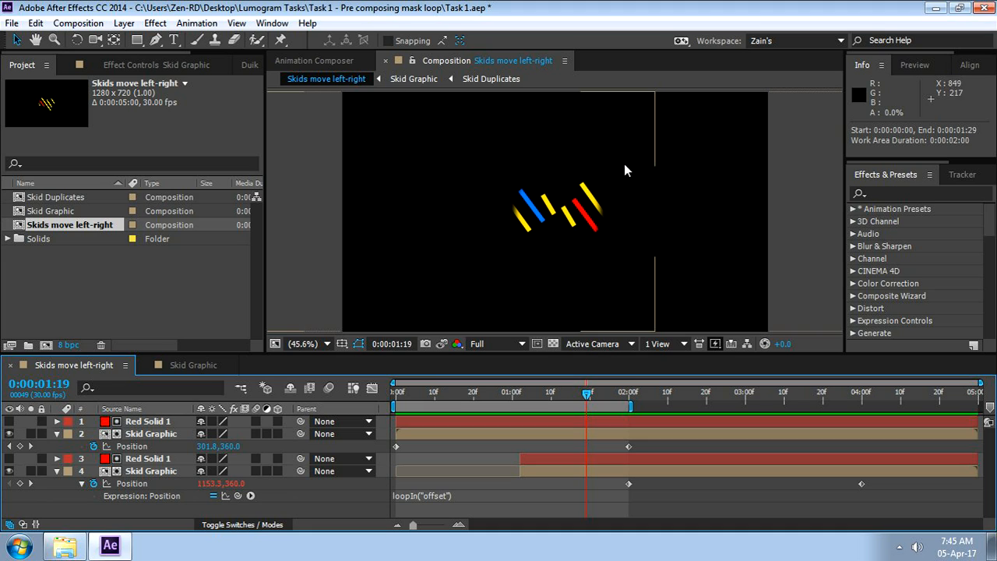
left_click(583, 395)
left_click_drag(586, 401, 551, 406)
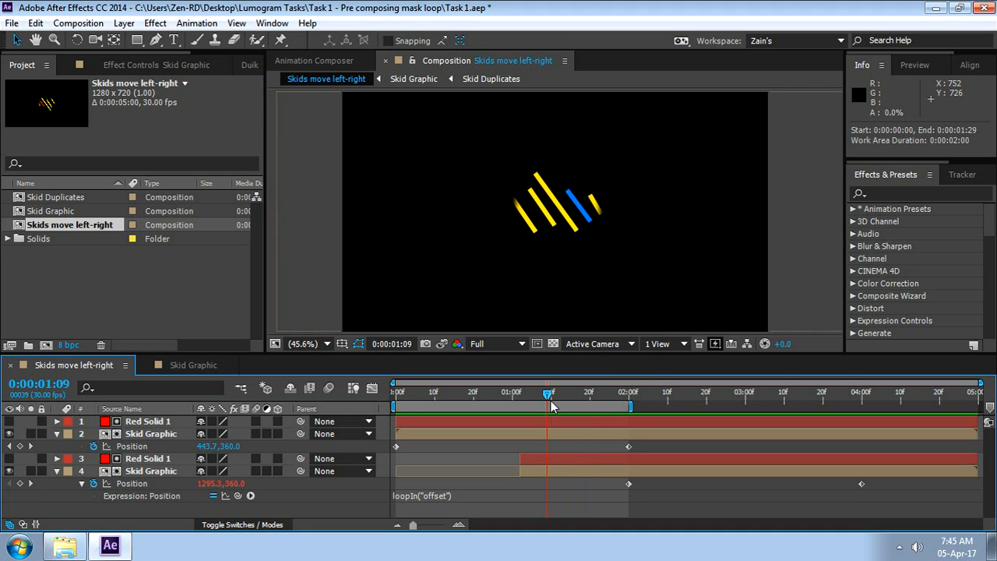
left_click(557, 455)
left_click(578, 472, "shift")
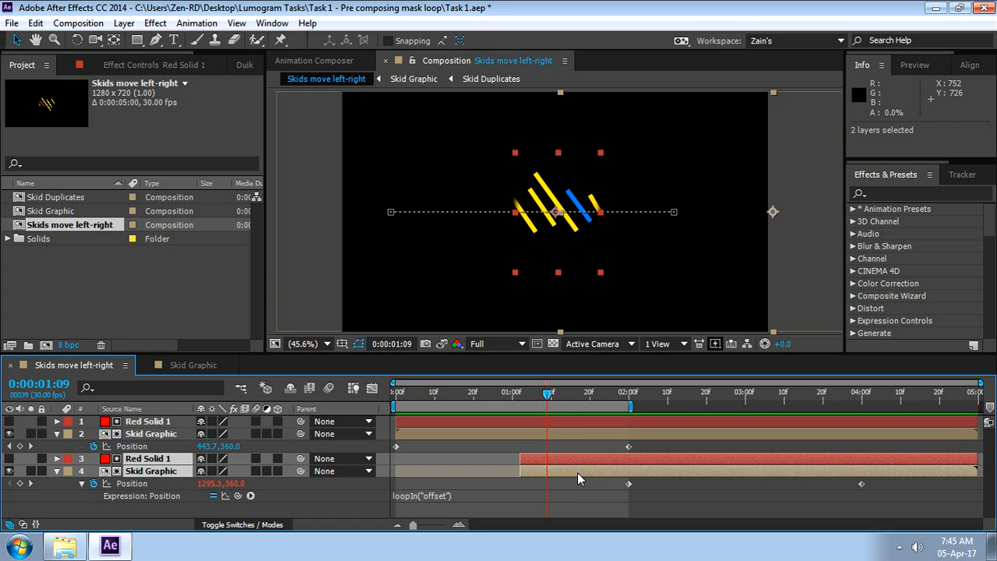
key("alt+bracketleft")
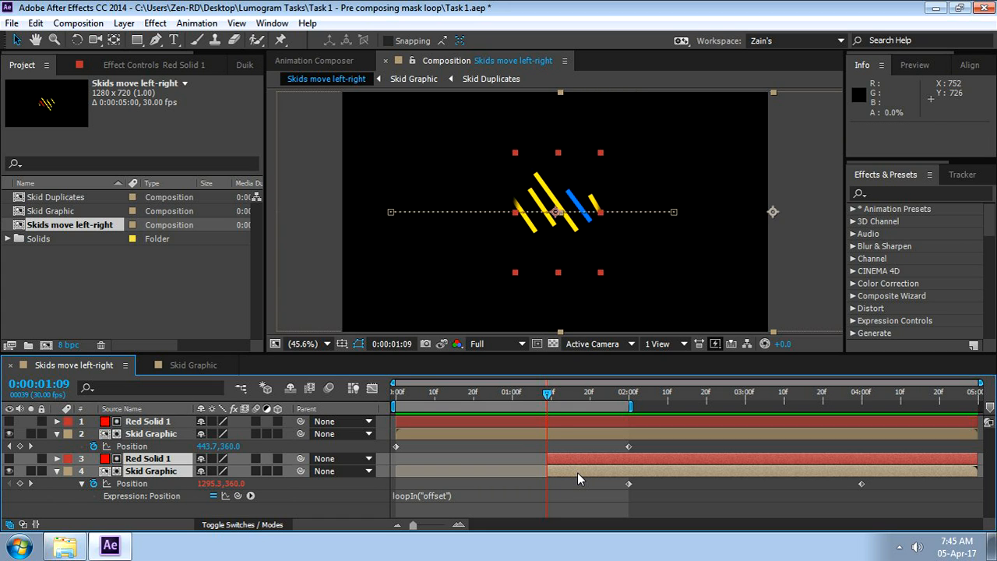
left_click(656, 499)
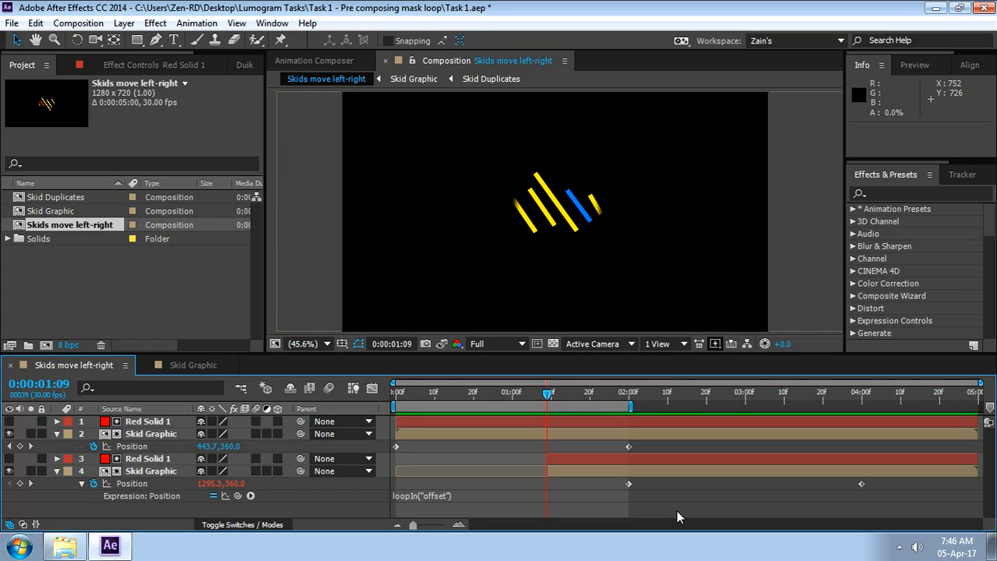
Set the frame rate of the Skids move left-right composition to 60 frames per second
right_click(89, 371)
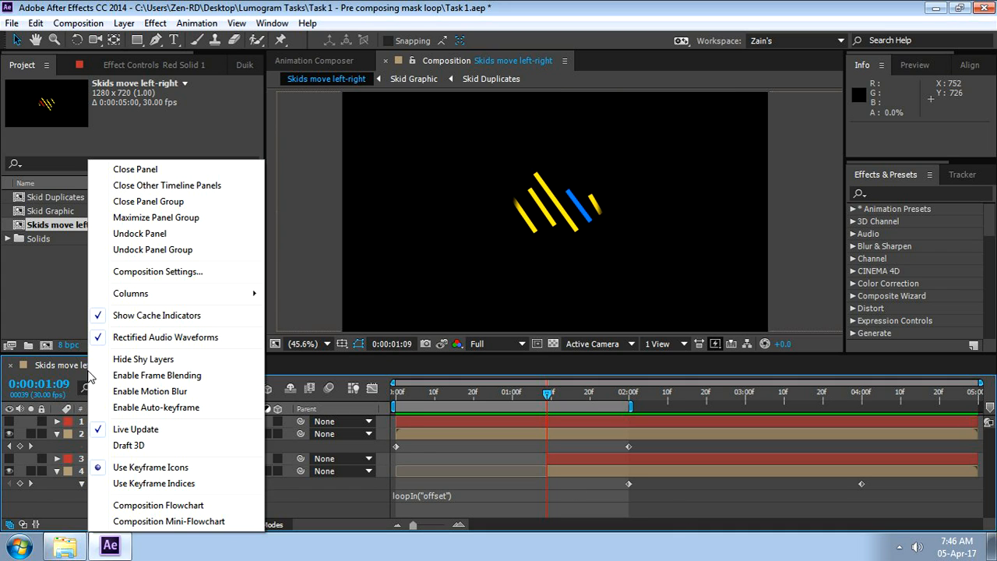
left_click(171, 271)
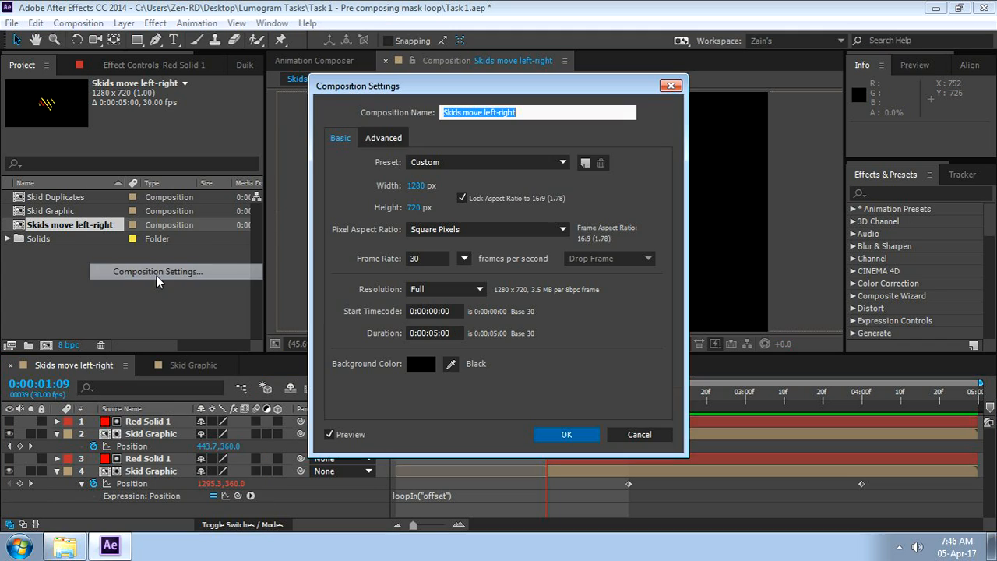
left_click(421, 265)
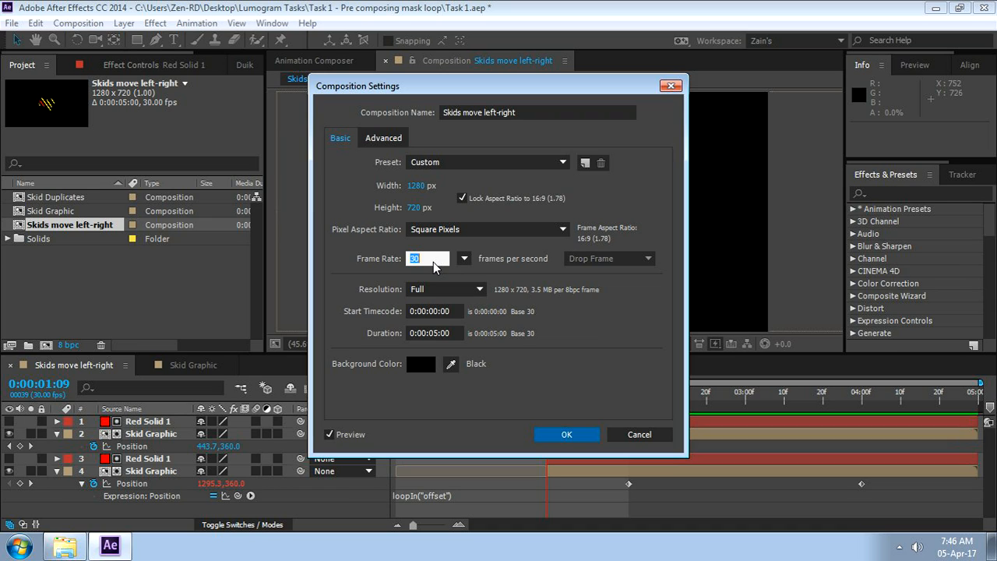
type("60")
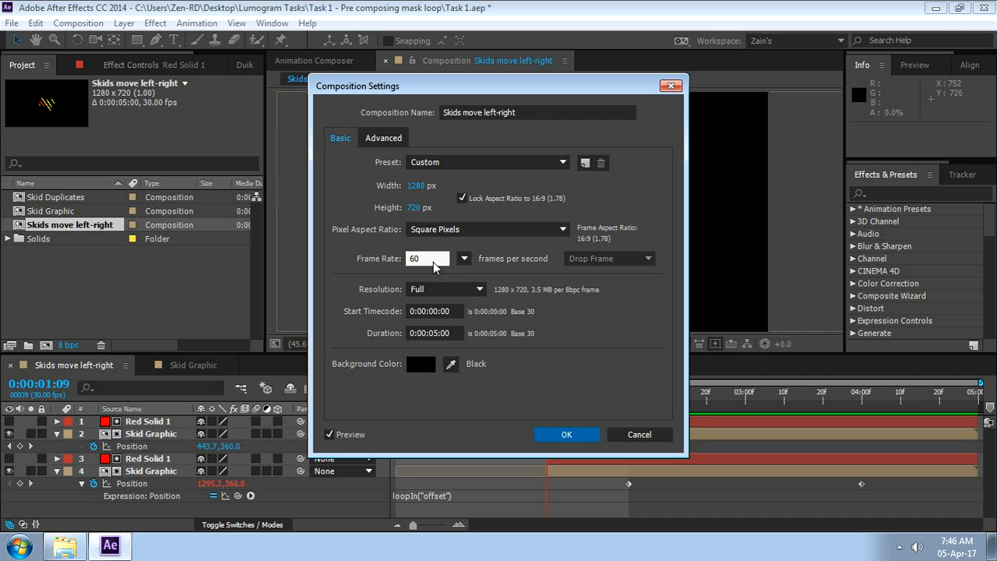
left_click(568, 434)
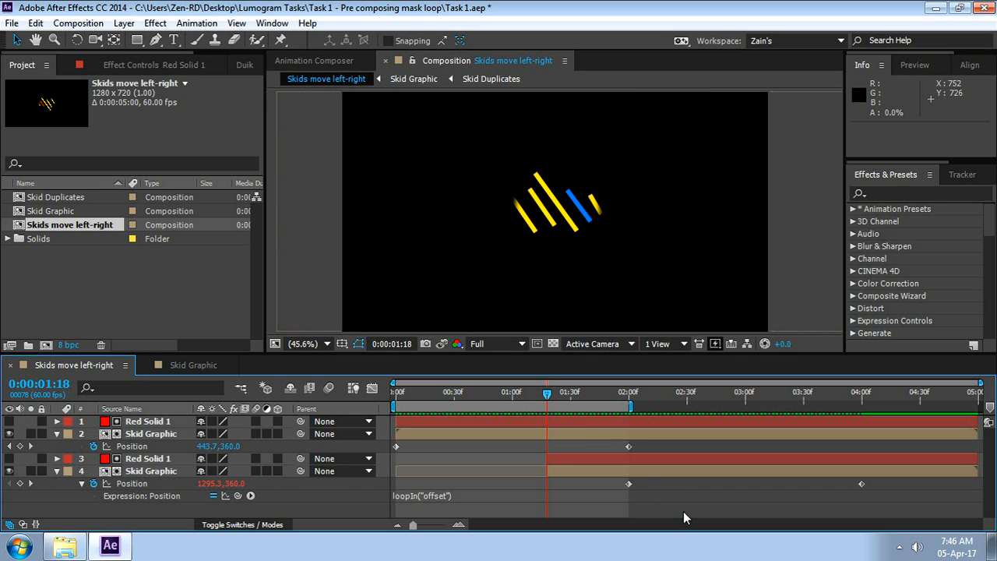
Play a RAM preview of the work area, stop it, and inspect the lower Skid Graphic's Position keyframe at 0:00:02:00
key("KP_0")
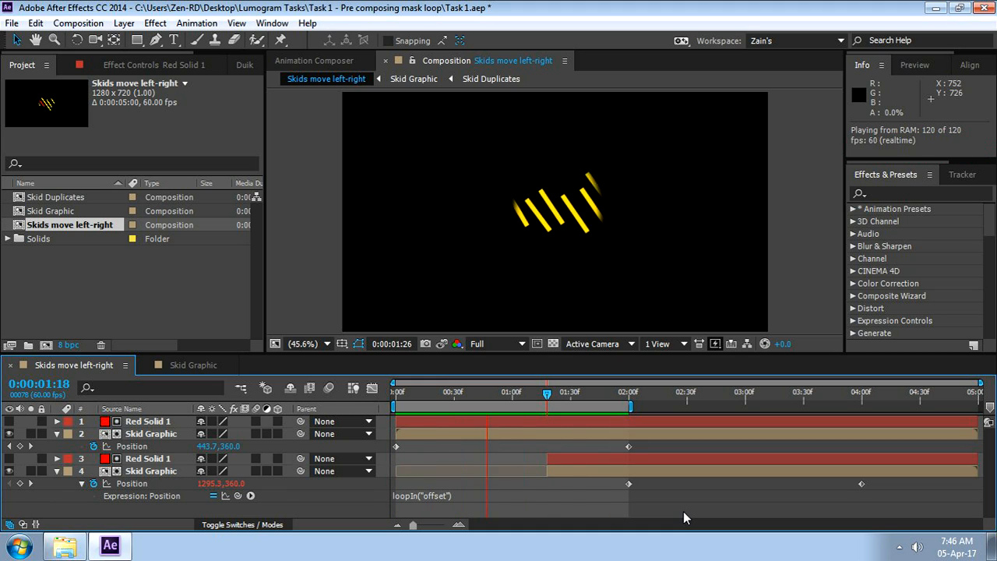
key("space")
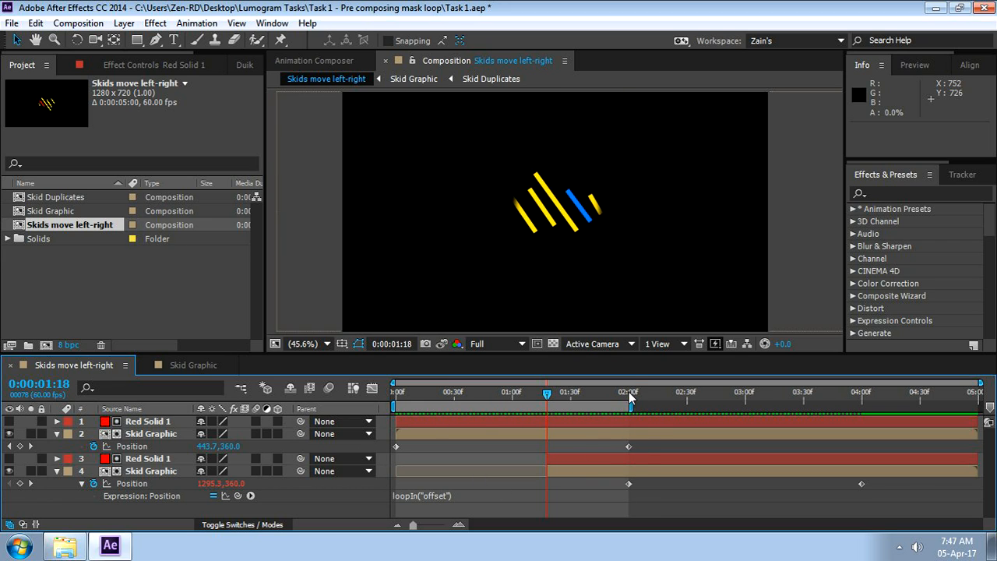
mouse_move(630, 488)
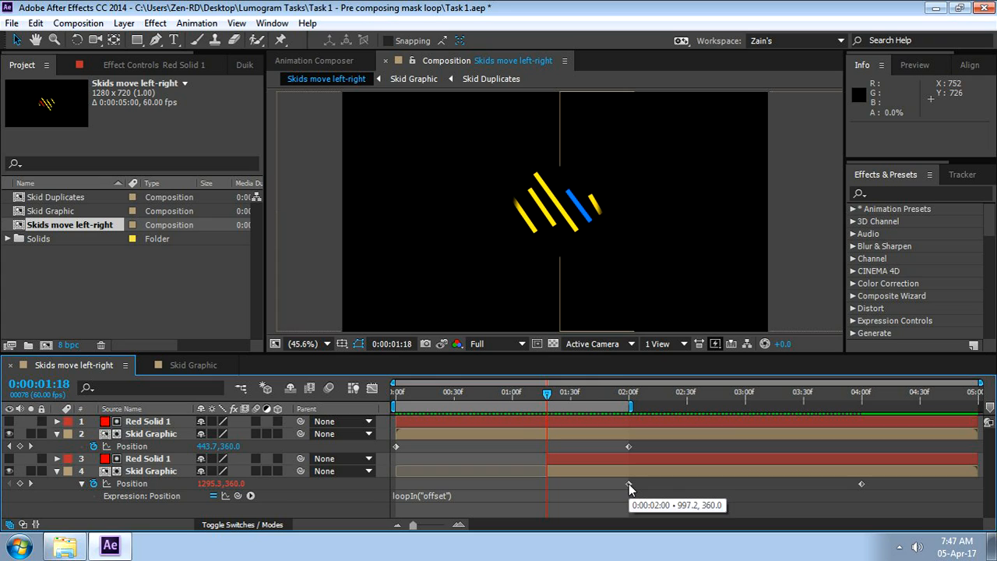